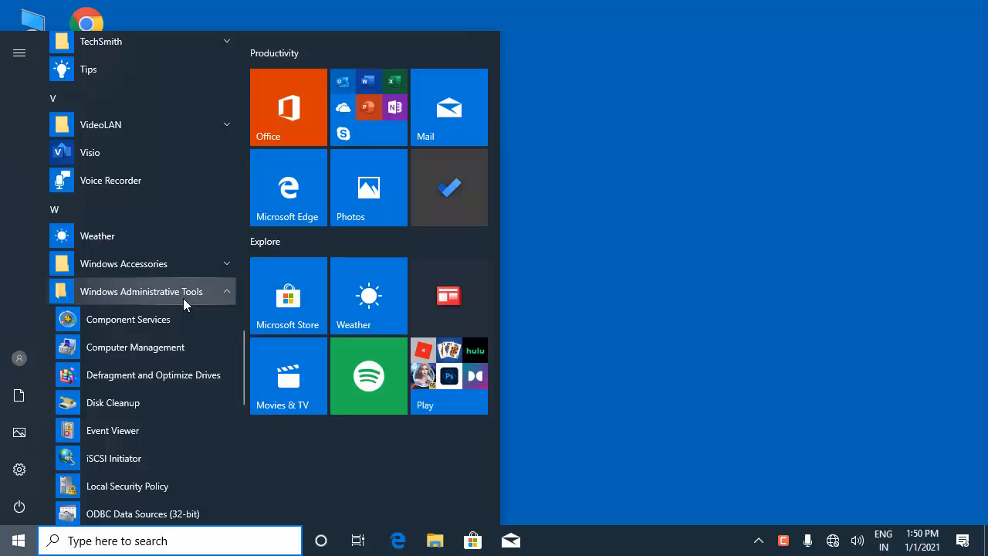
Step: Open Computer Management from Windows Administrative Tools, close it, and reopen it with the Manage command of This PC
left_click(132, 349)
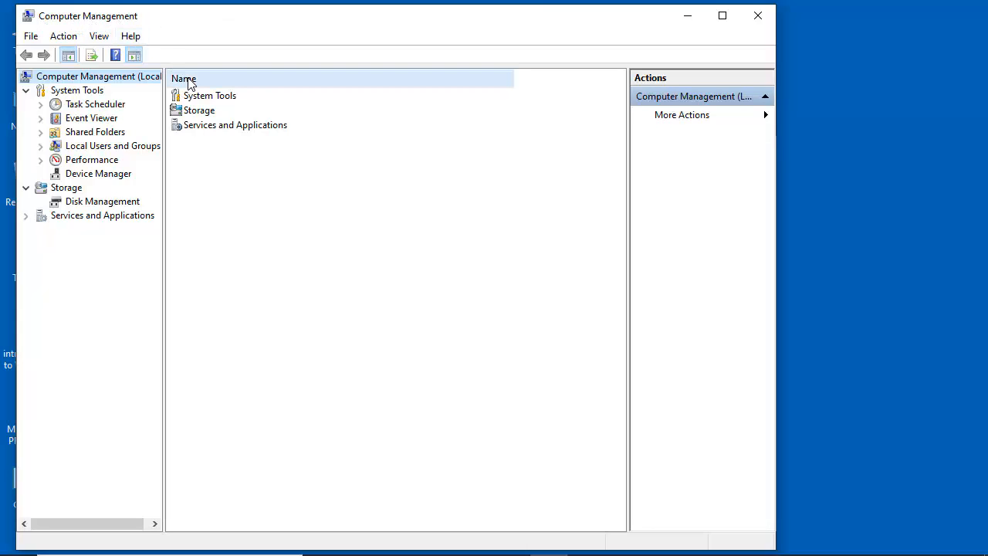
left_click(771, 19)
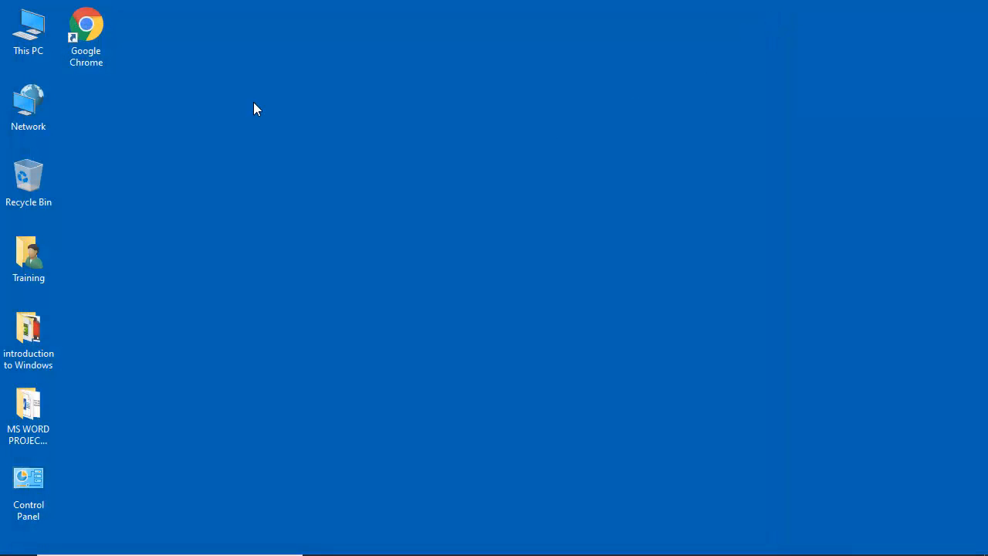
right_click(35, 30)
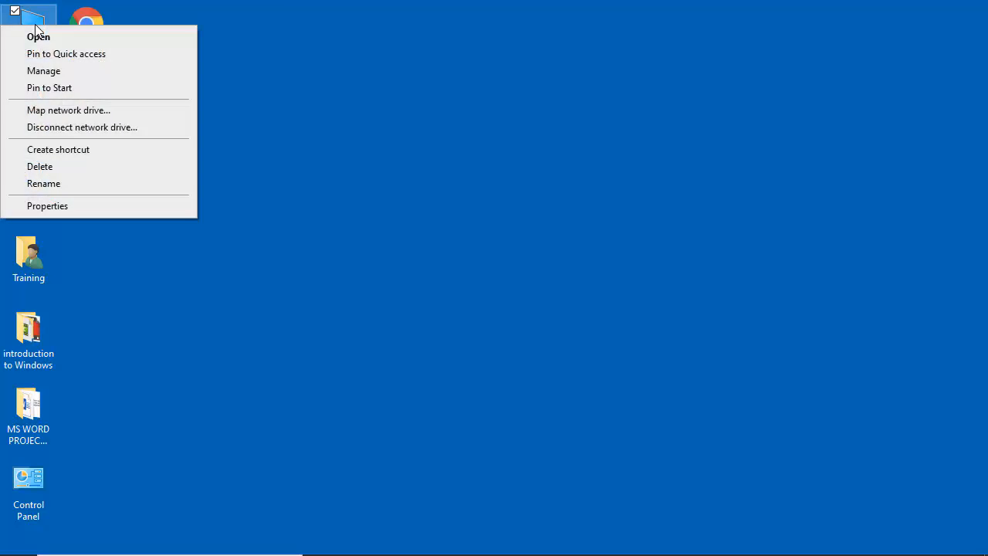
left_click(70, 74)
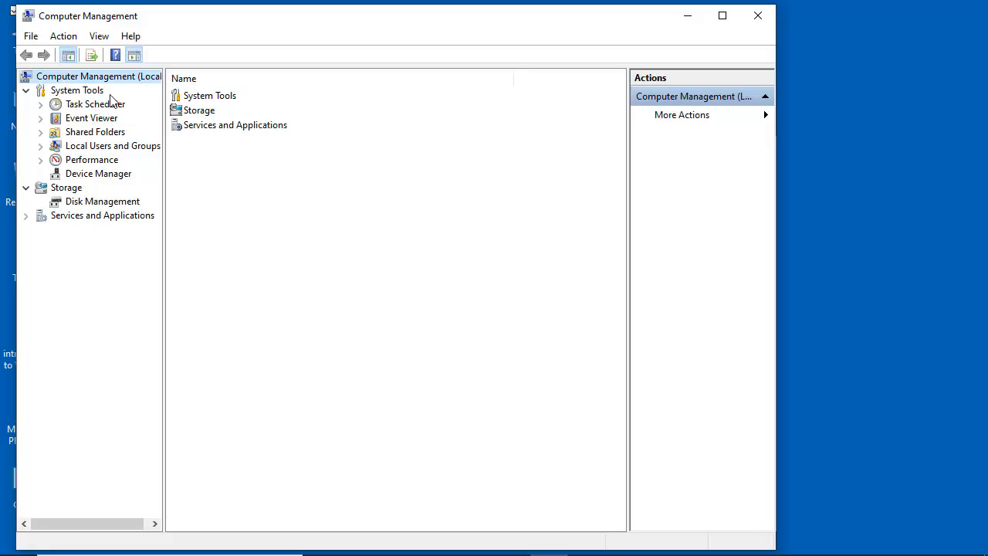
Step: Show Disk Management from the Storage group of the console tree
left_click(69, 190)
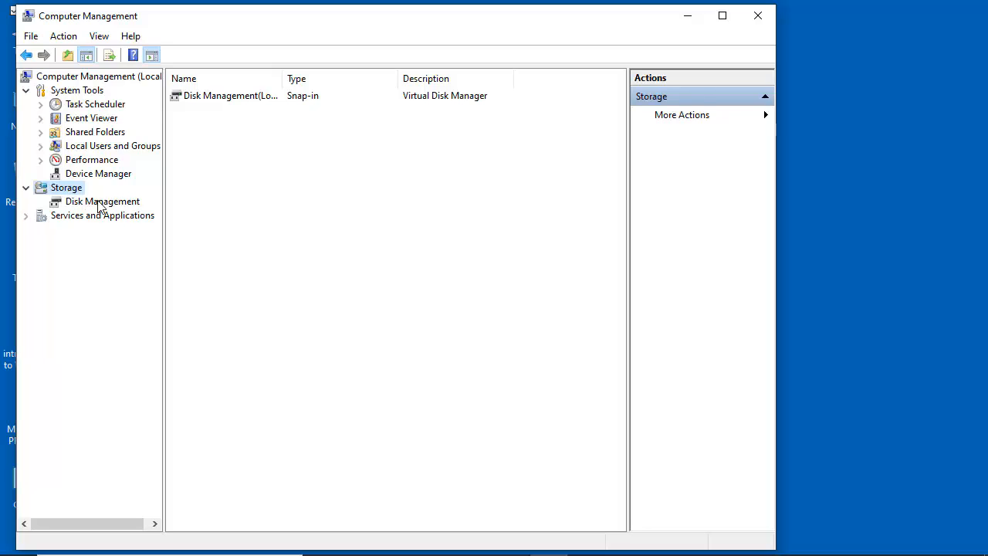
left_click(98, 203)
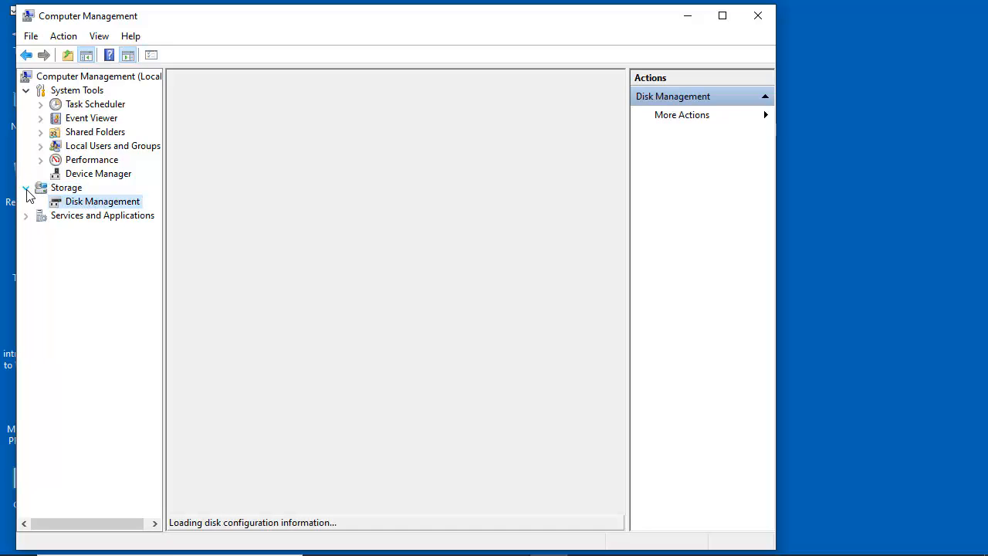
left_click(26, 190)
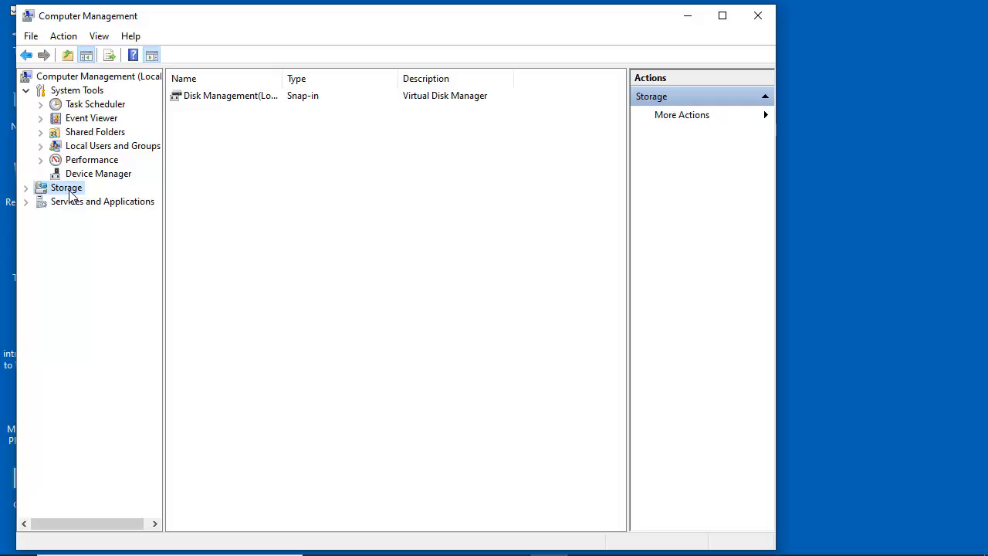
left_click(27, 189)
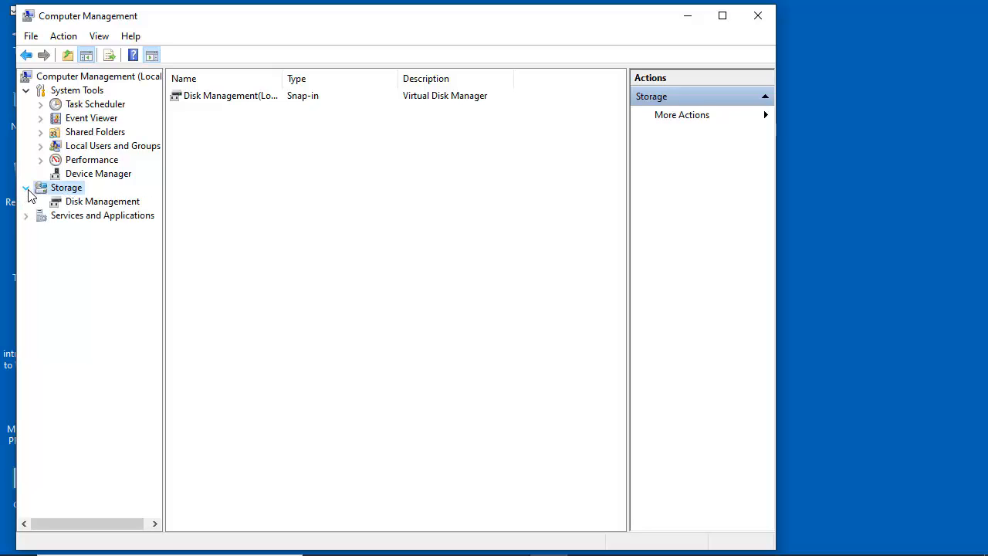
left_click(76, 204)
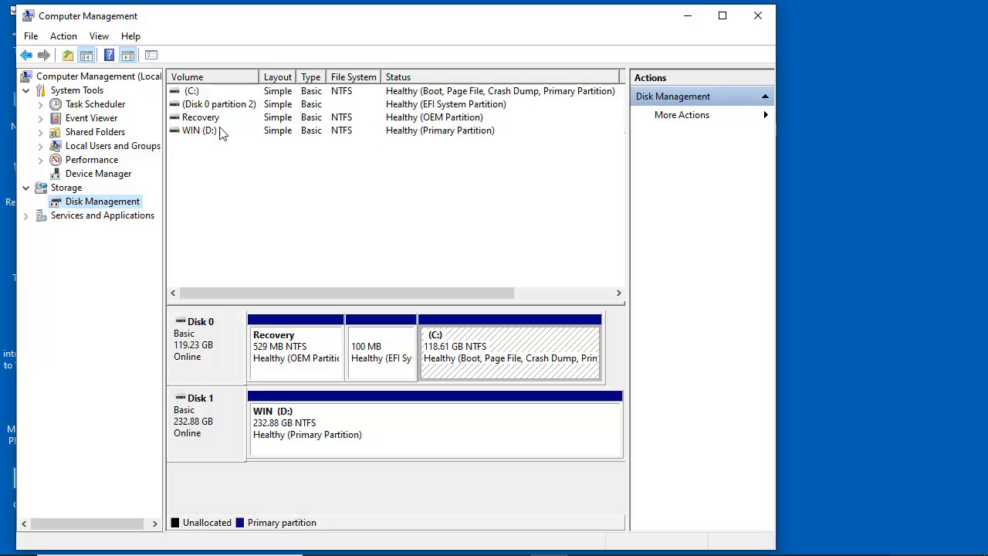
Step: Examine the C:, Disk 0 partition 2, Recovery and WIN (D:) volumes and their places on the two disks
left_click(197, 93)
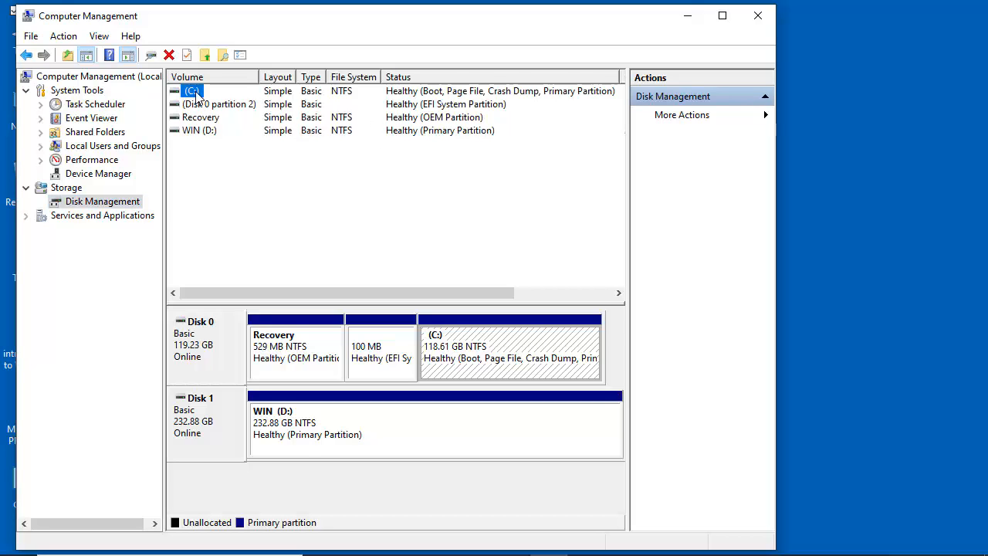
key("Down")
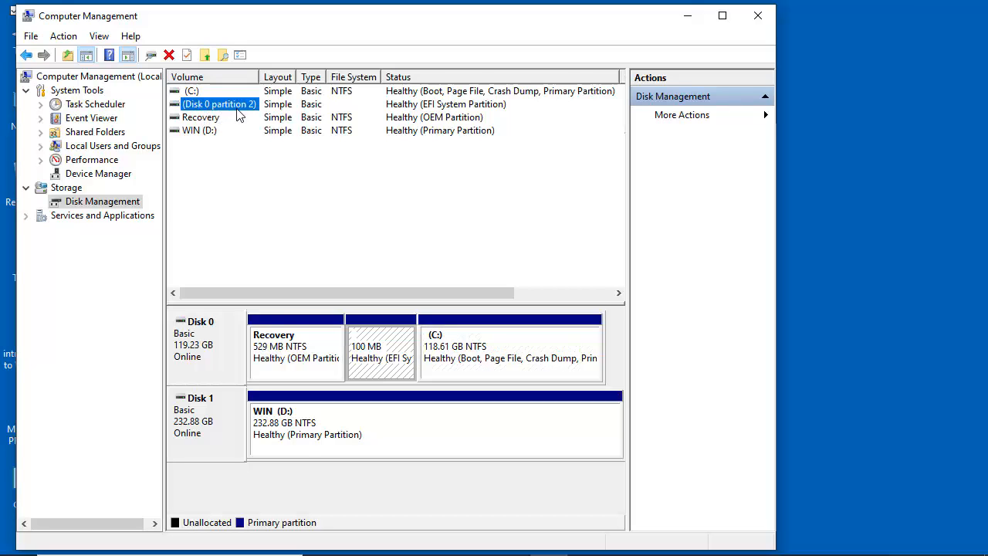
left_click(207, 118)
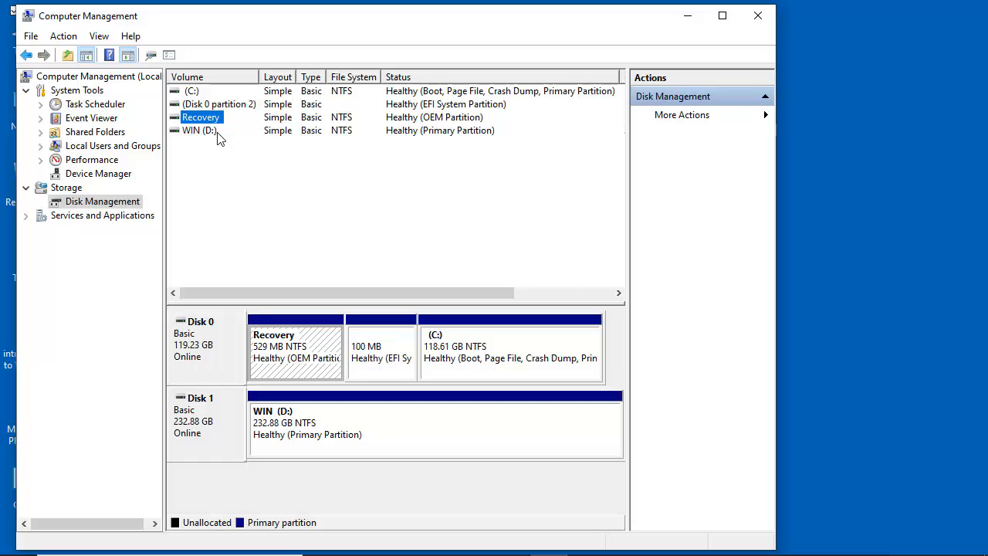
left_click(212, 131)
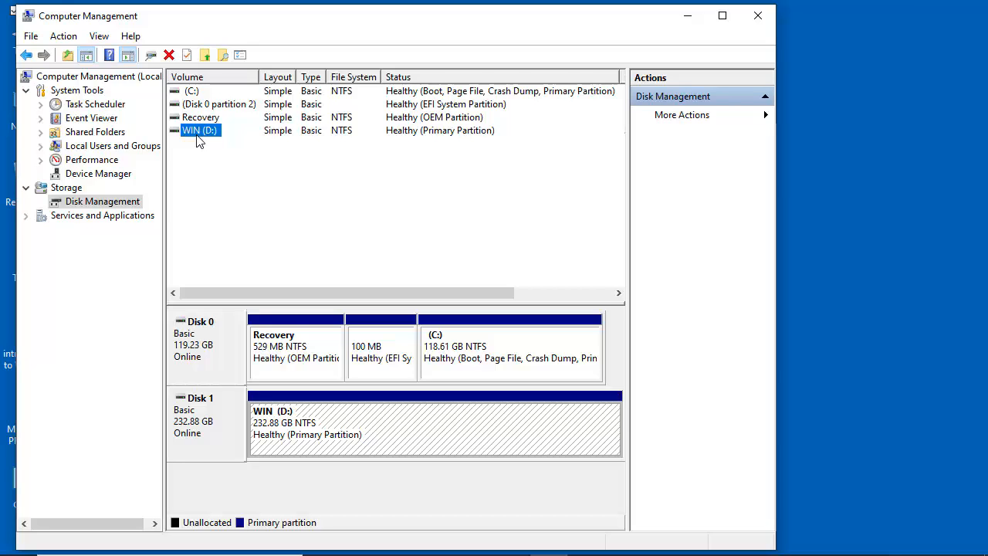
left_click(199, 93)
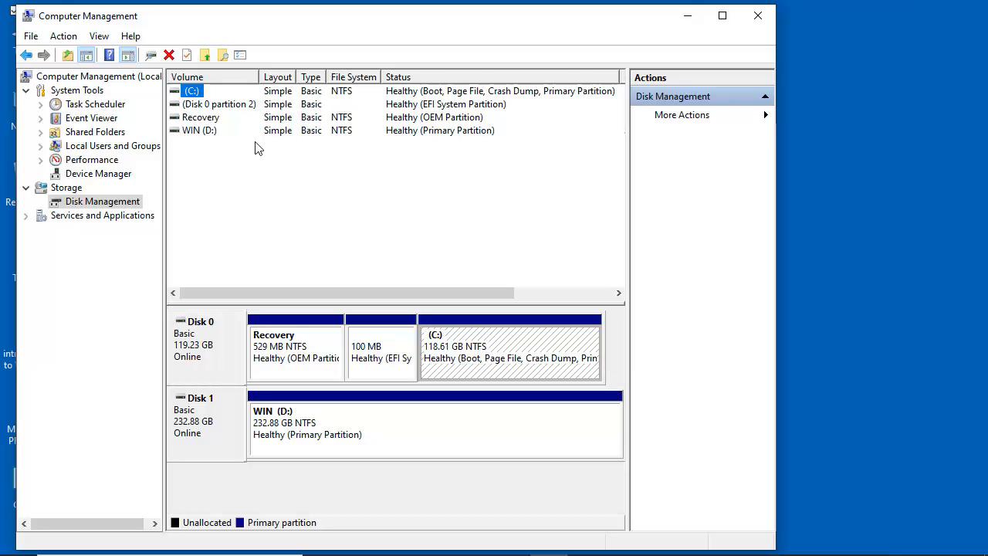
left_click(227, 109)
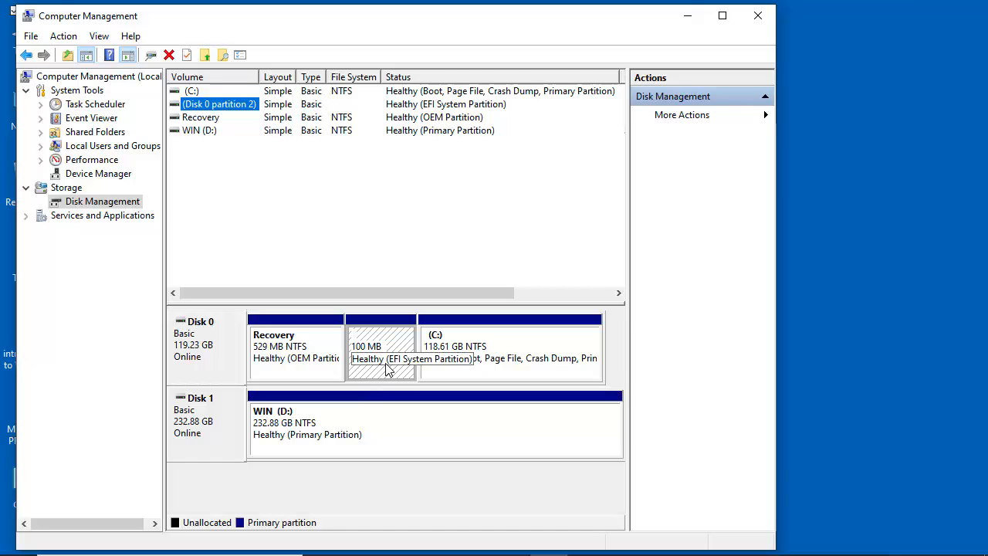
left_click(194, 118)
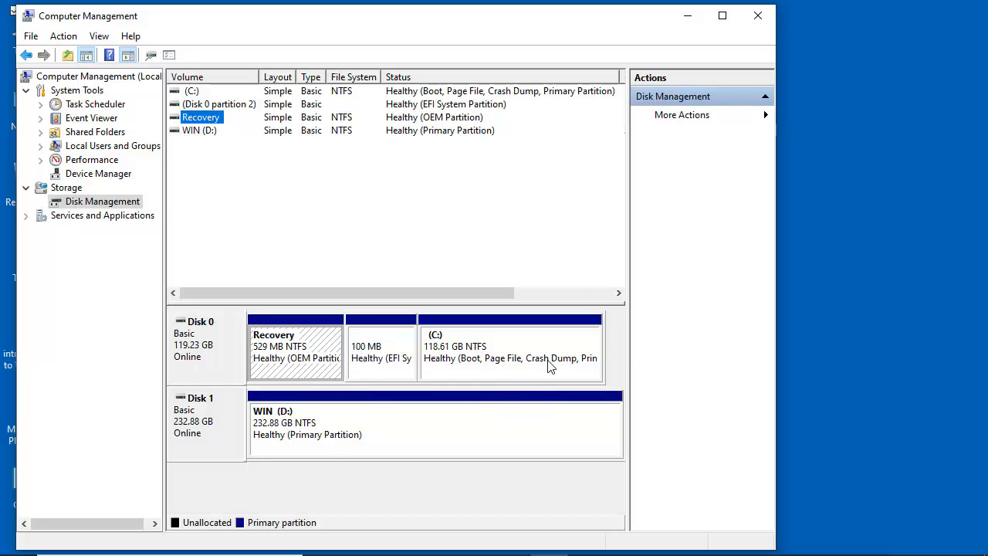
left_click(500, 339)
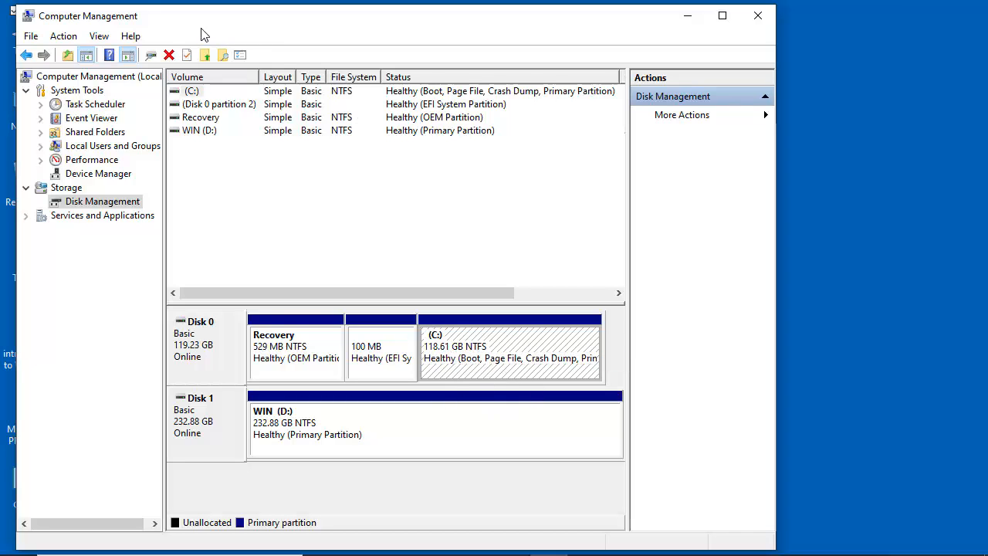
Step: Move the Computer Management window aside and open This PC in a window next to it
left_click_drag(191, 26, 389, 21)
left_click(40, 47)
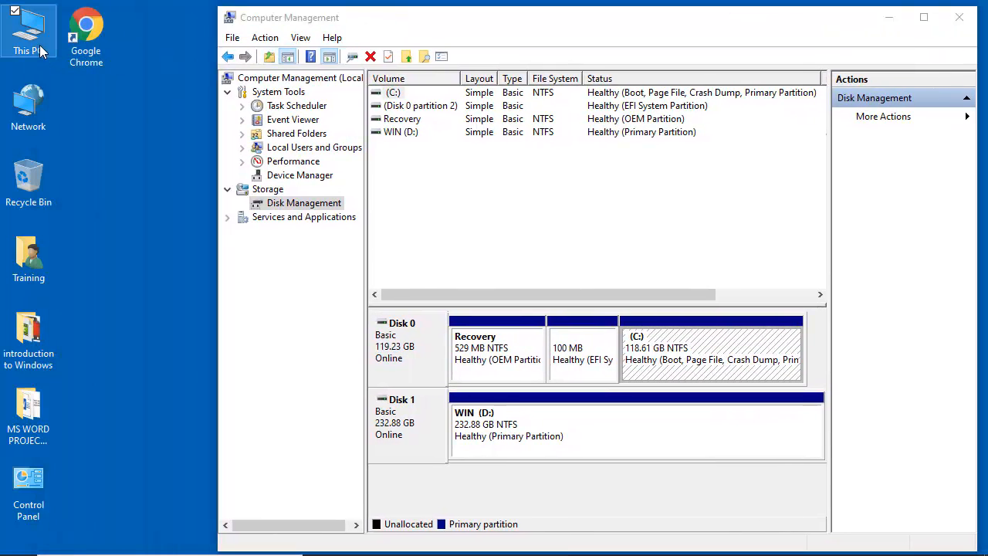
double_click(42, 51)
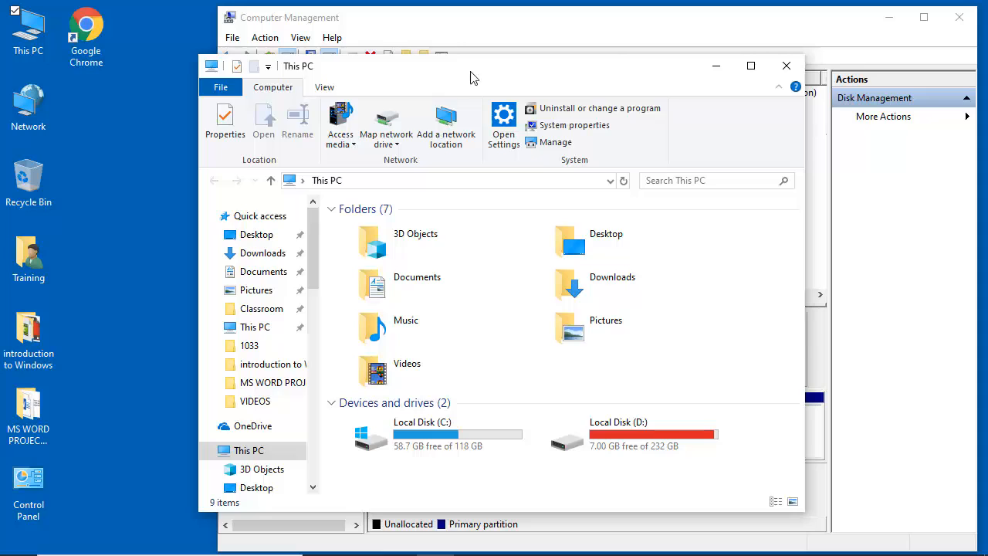
left_click_drag(643, 82, 546, 56)
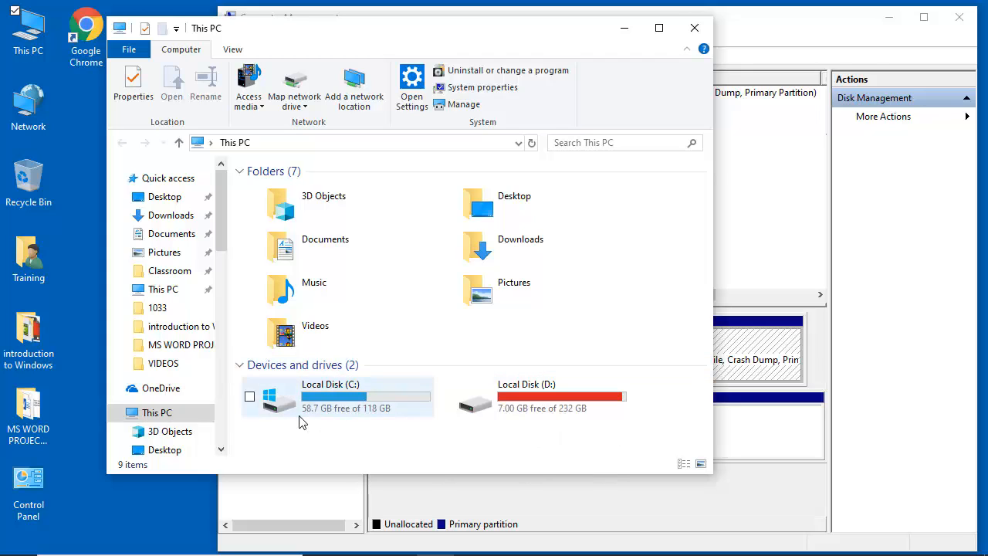
Step: Compare the capacity of local disks C: and D: in This PC with the partitions in Disk Management
left_click(369, 411)
left_click(575, 411)
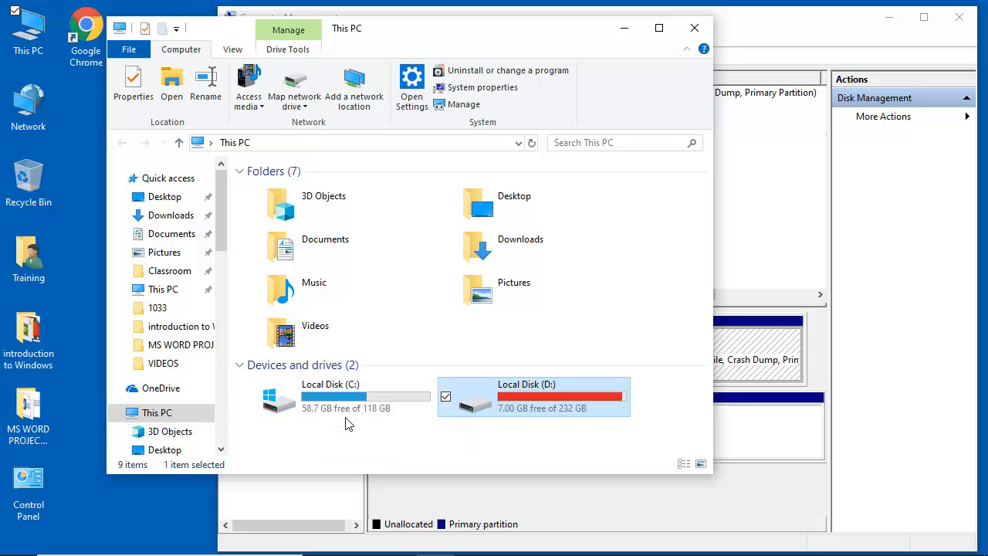
left_click(394, 405)
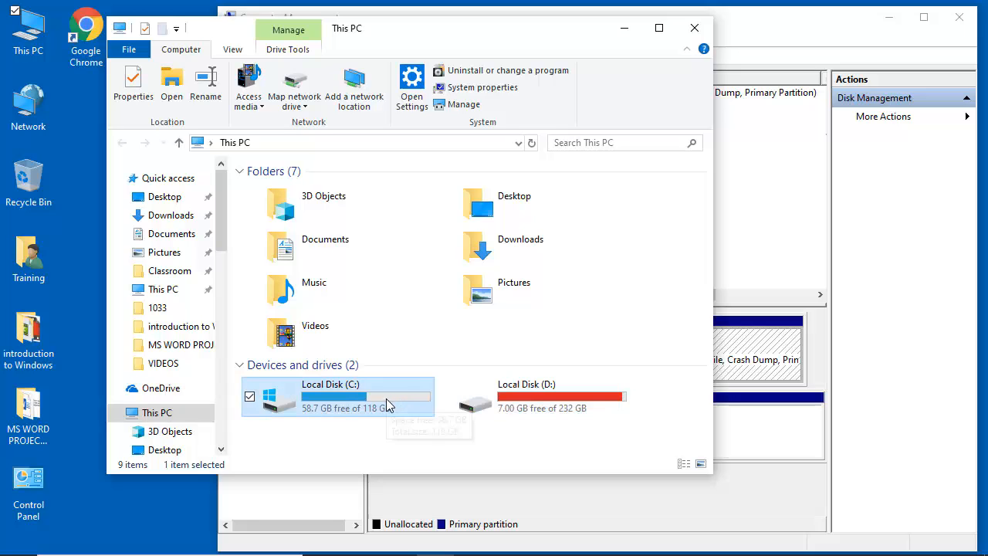
left_click(802, 266)
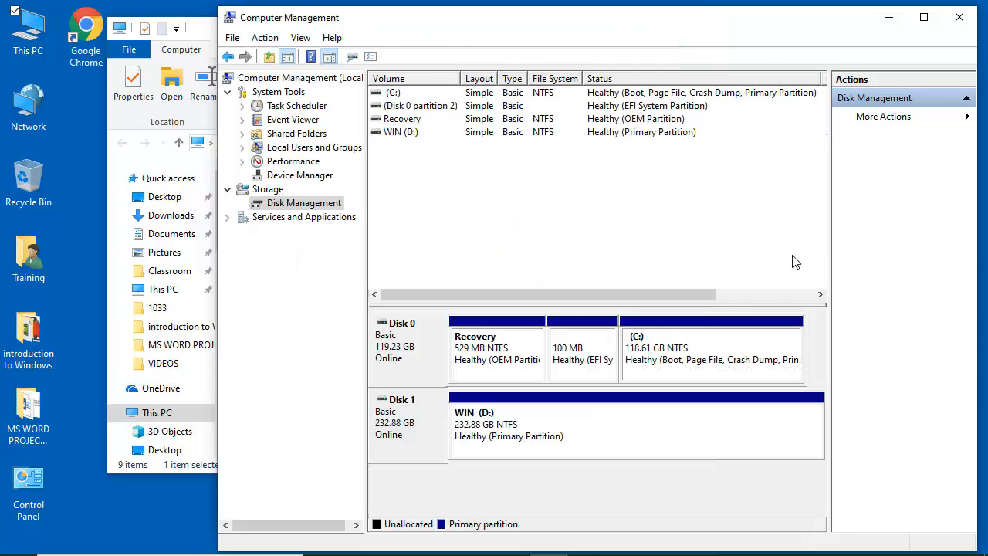
left_click(672, 370)
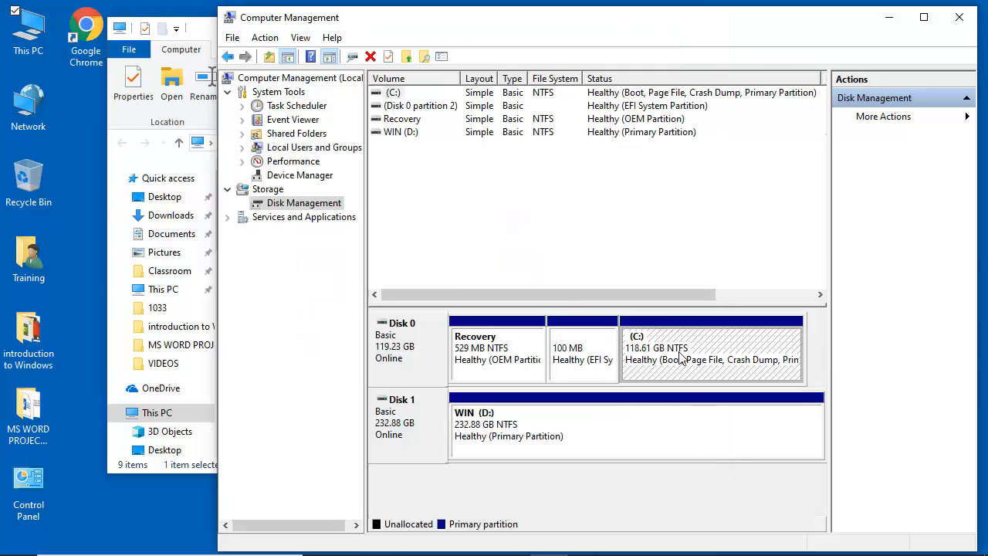
left_click(196, 48)
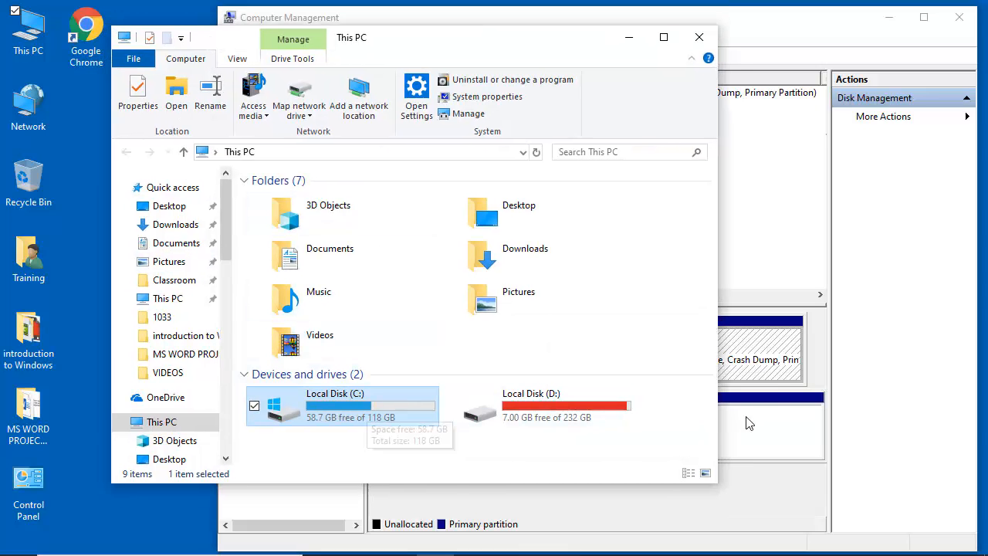
left_click(771, 375)
Step: View the contents of the C: volume with its Open and Explore commands, closing the opened folder window
right_click(687, 345)
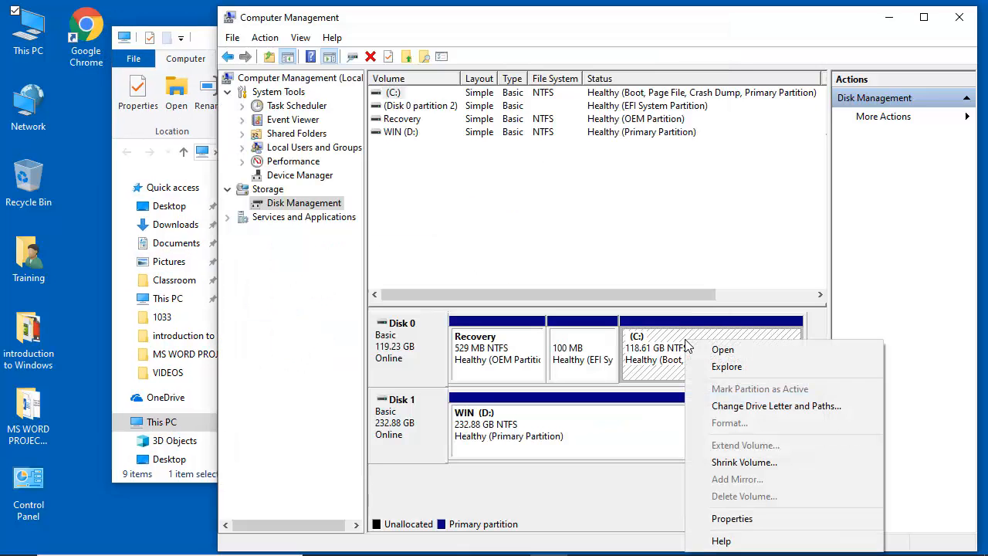
left_click(734, 355)
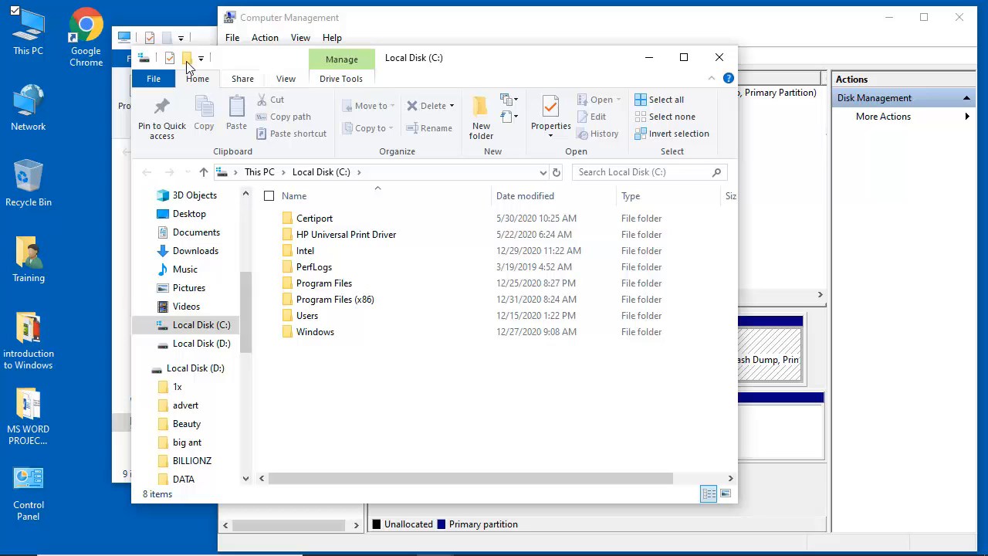
left_click(718, 57)
right_click(708, 355)
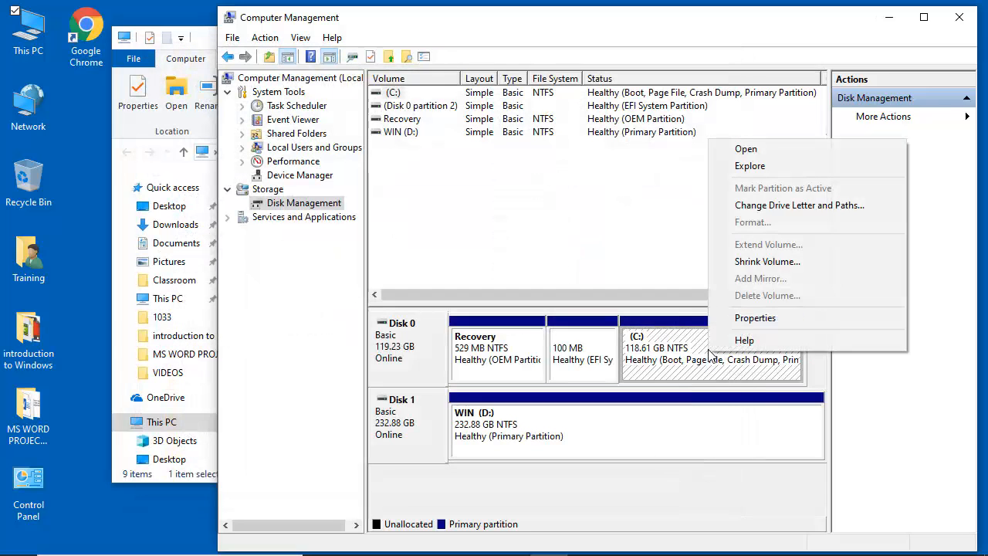
left_click(754, 168)
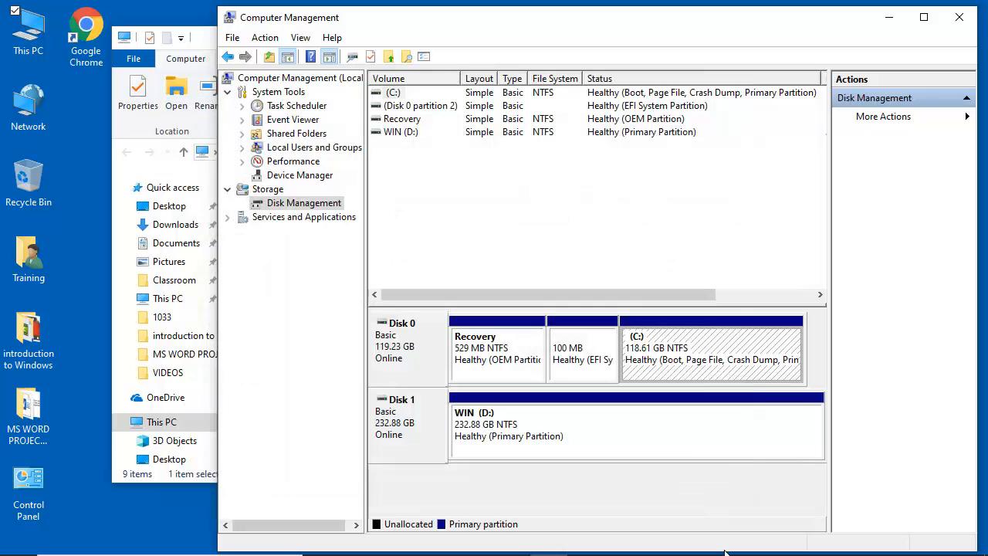
Step: Shrink the C: volume on Disk 0 by 60072 MB
right_click(692, 355)
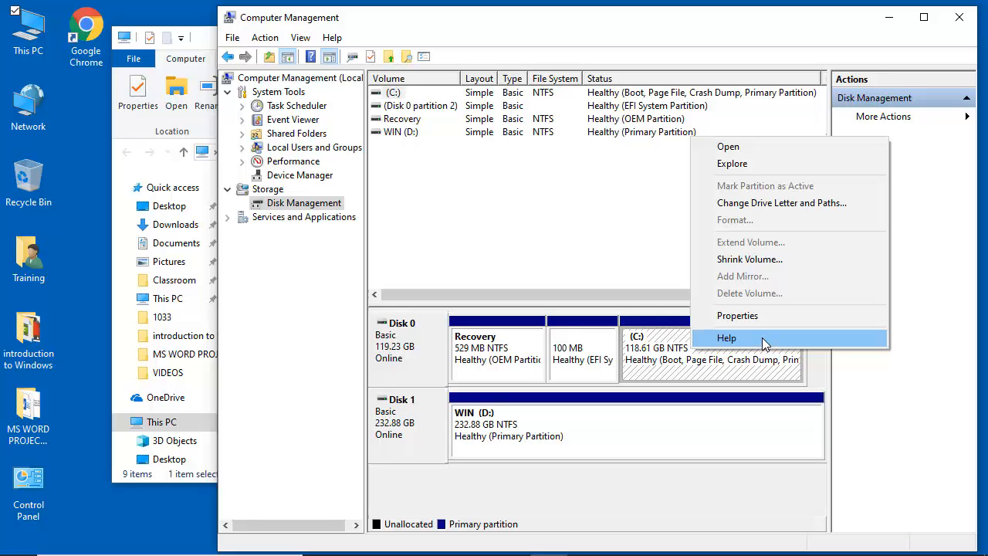
left_click(783, 261)
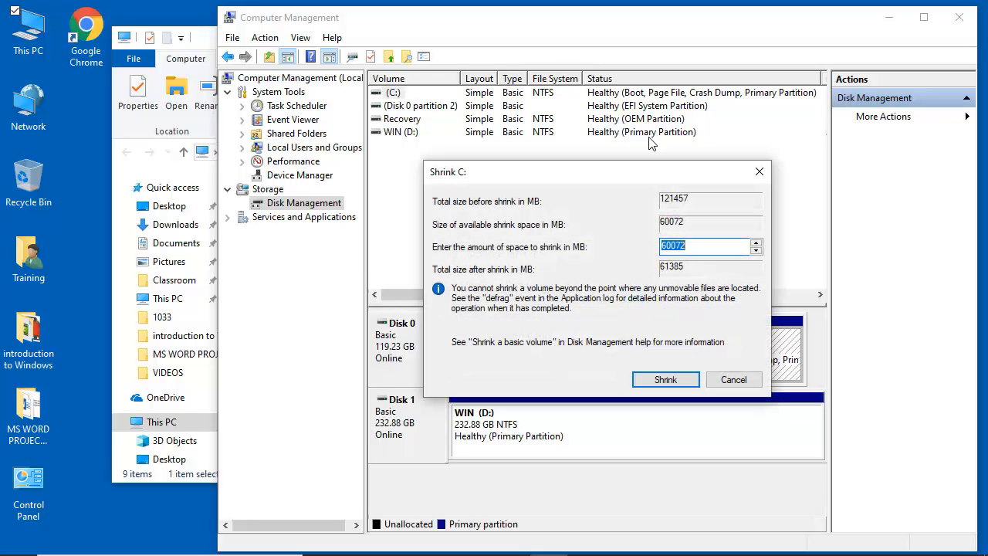
left_click_drag(636, 174, 548, 138)
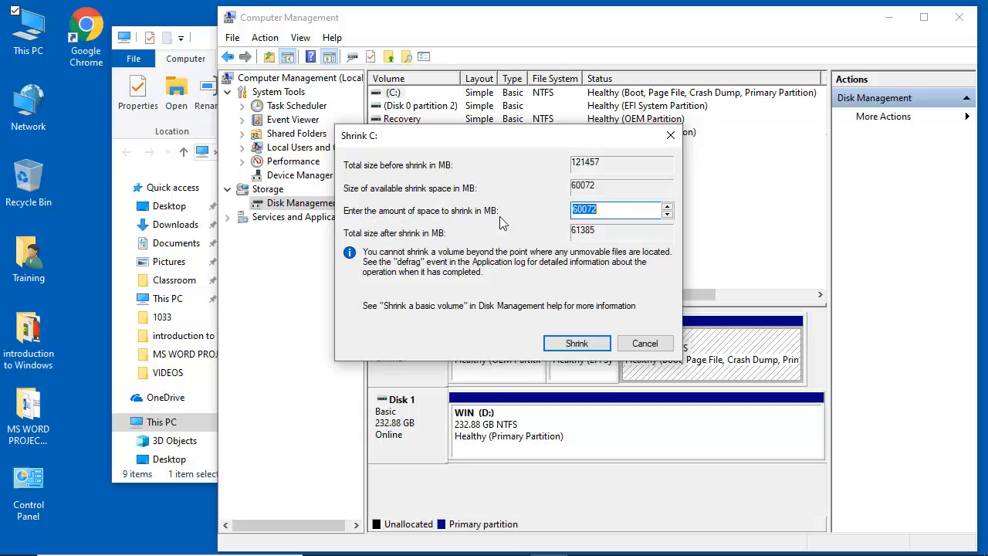
left_click_drag(611, 209, 531, 210)
left_click(608, 209)
left_click(590, 345)
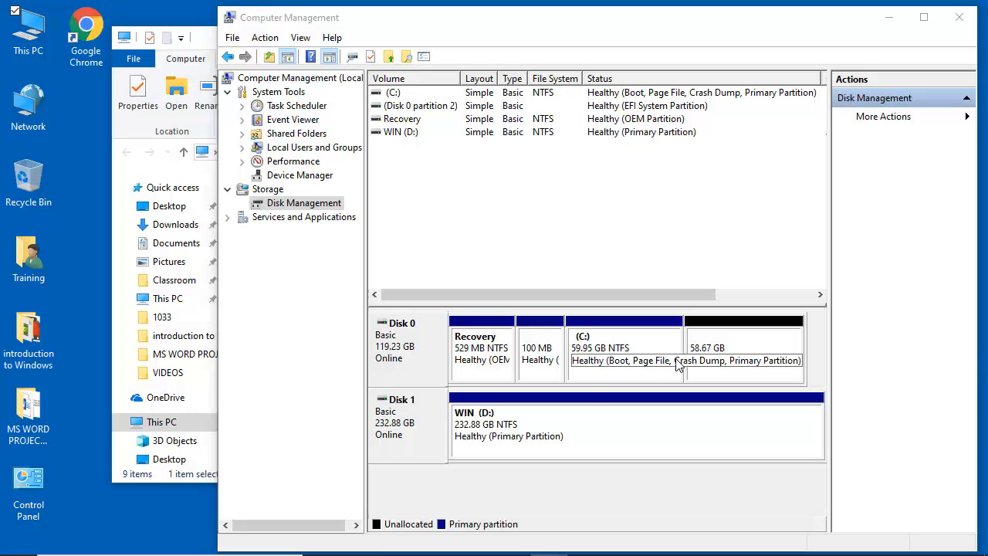
Step: Switch to This PC and refresh it to check the capacity of local disk C:
left_click(203, 39)
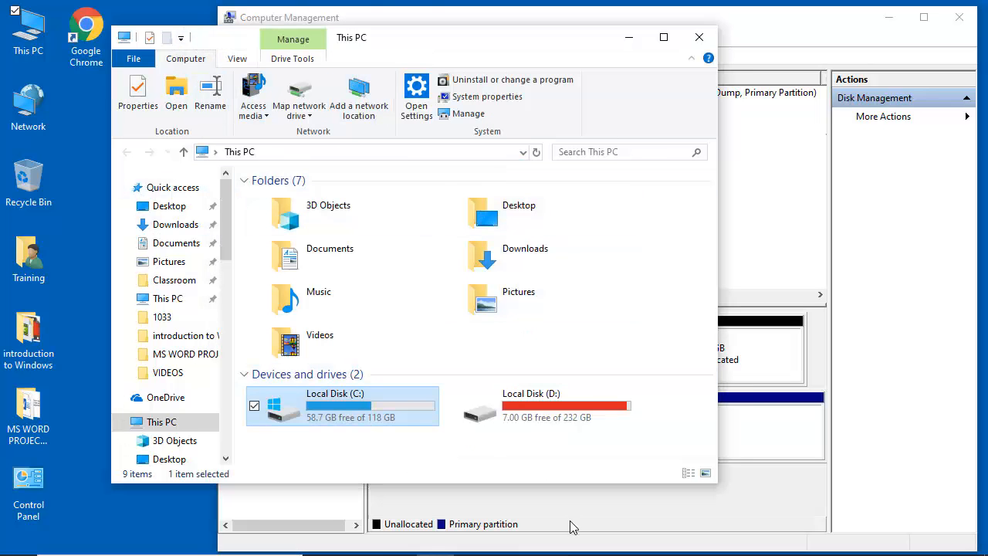
right_click(480, 456)
left_click(399, 345)
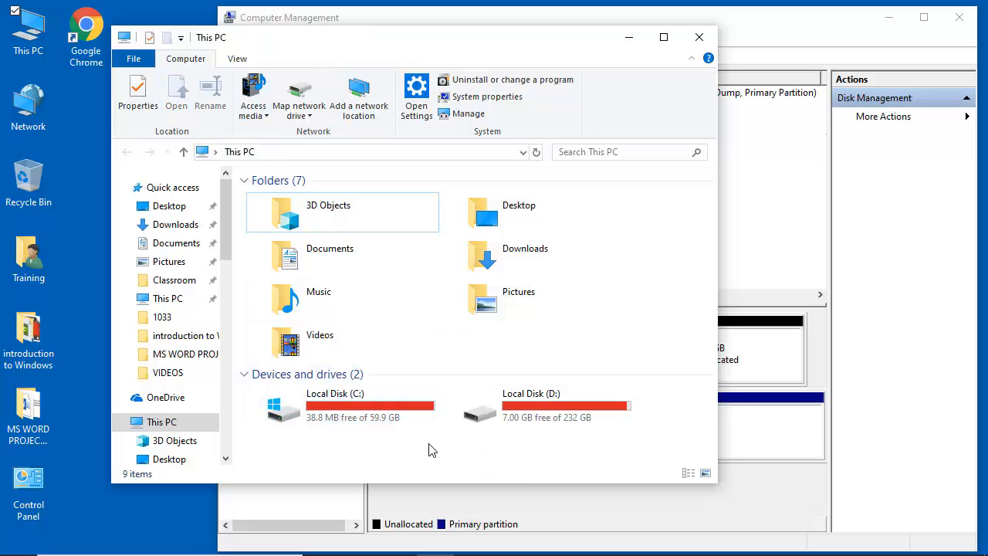
Step: Refresh This PC again and check the free space on local disks C: and D:
left_click(344, 423)
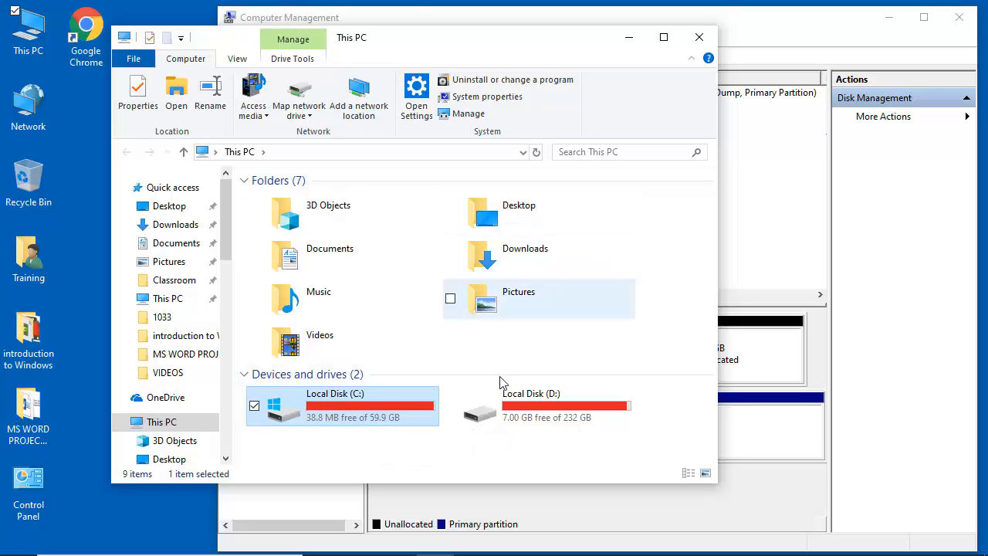
left_click(400, 456)
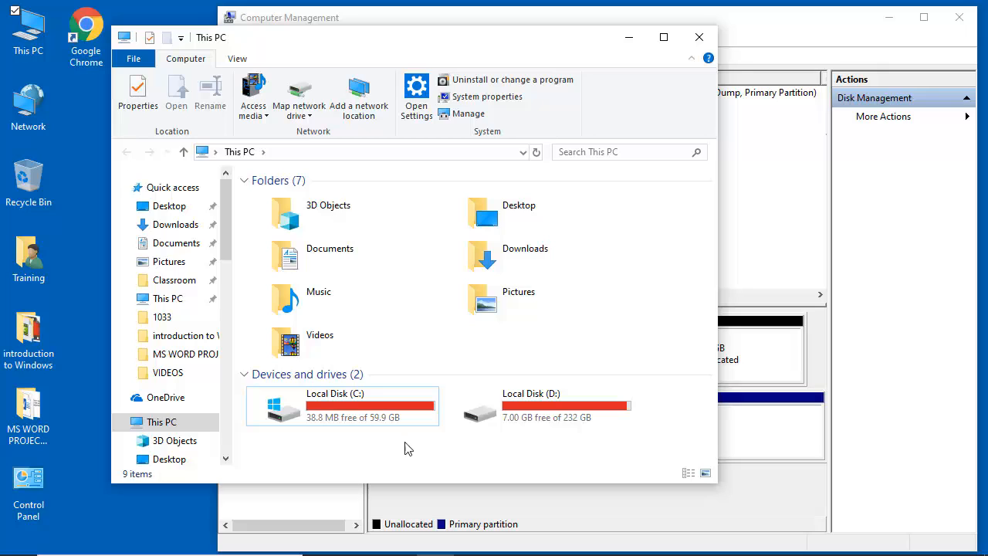
right_click(409, 457)
left_click(390, 337)
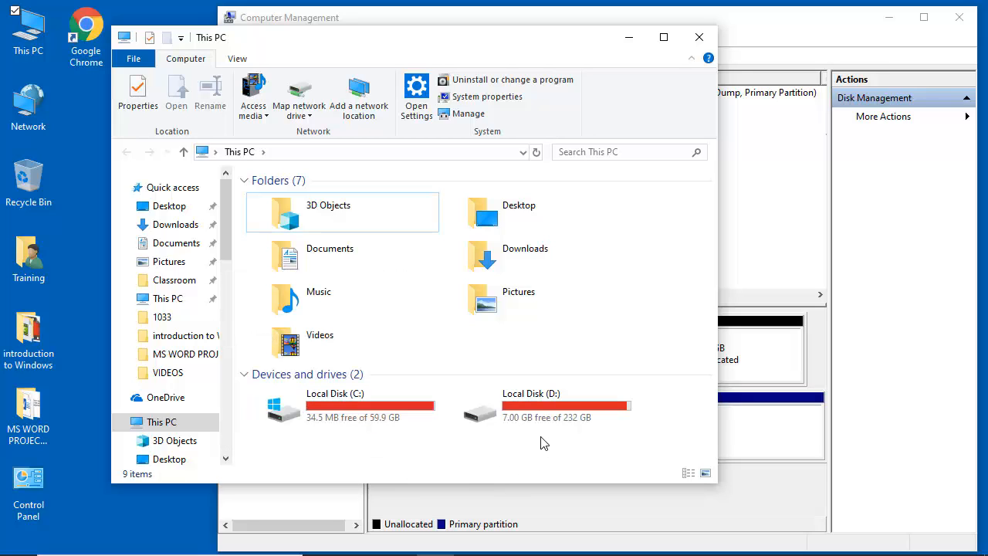
Step: Start a new simple volume in the unallocated space on Disk 0, using the full 60072 MB
left_click(741, 33)
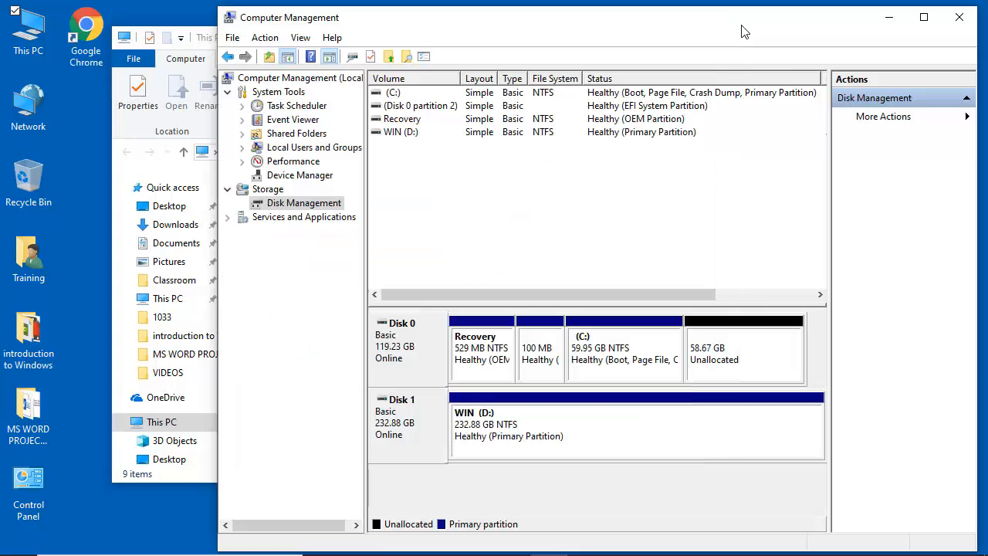
left_click(718, 360)
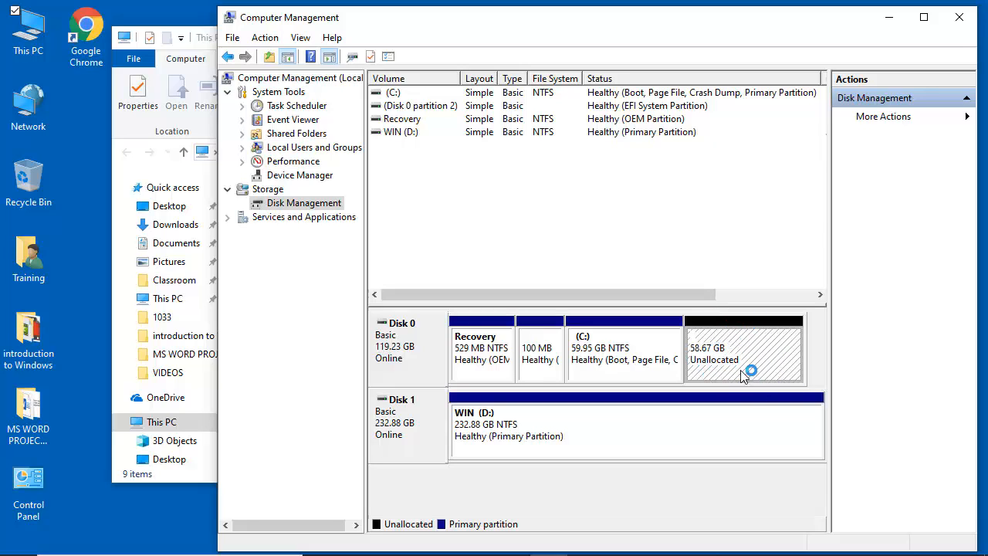
right_click(746, 358)
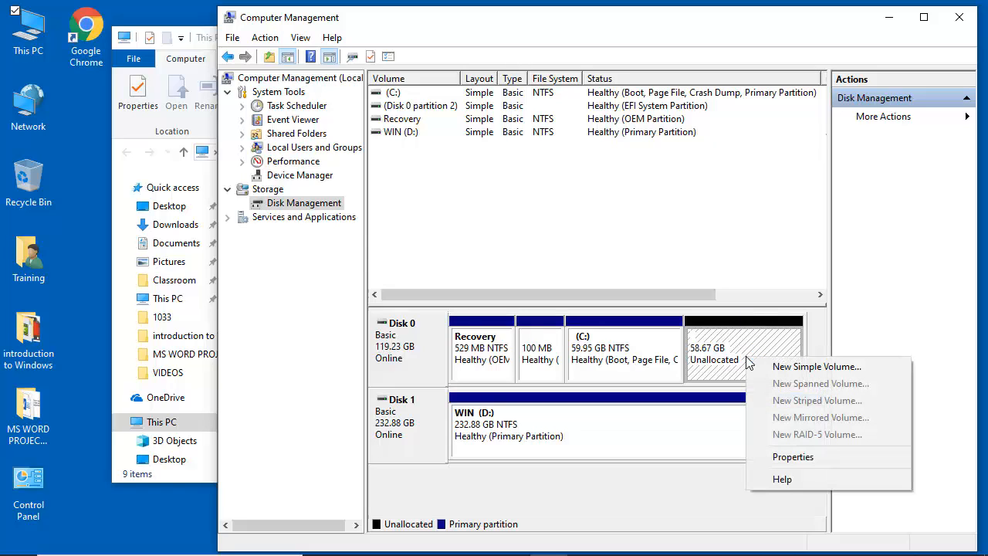
left_click(786, 367)
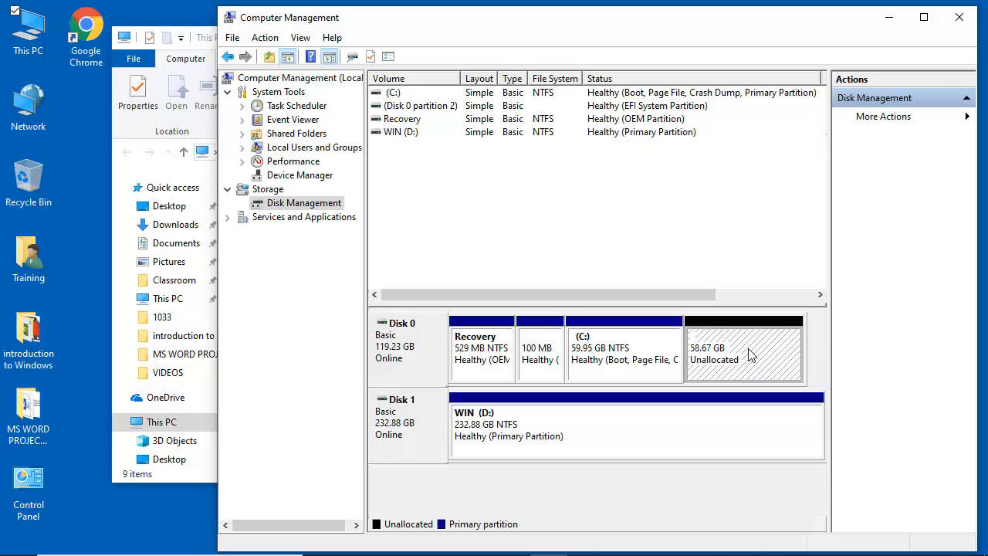
right_click(747, 348)
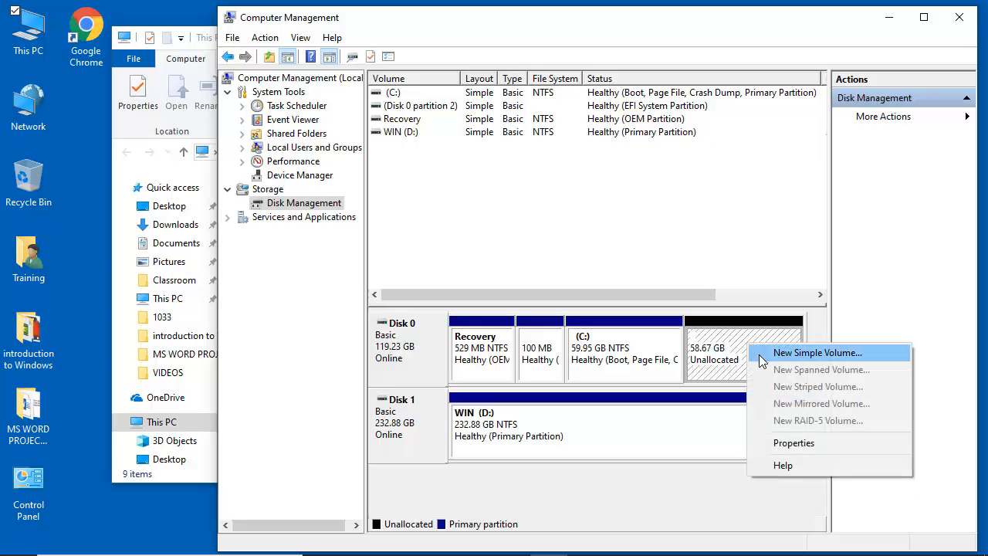
left_click(763, 361)
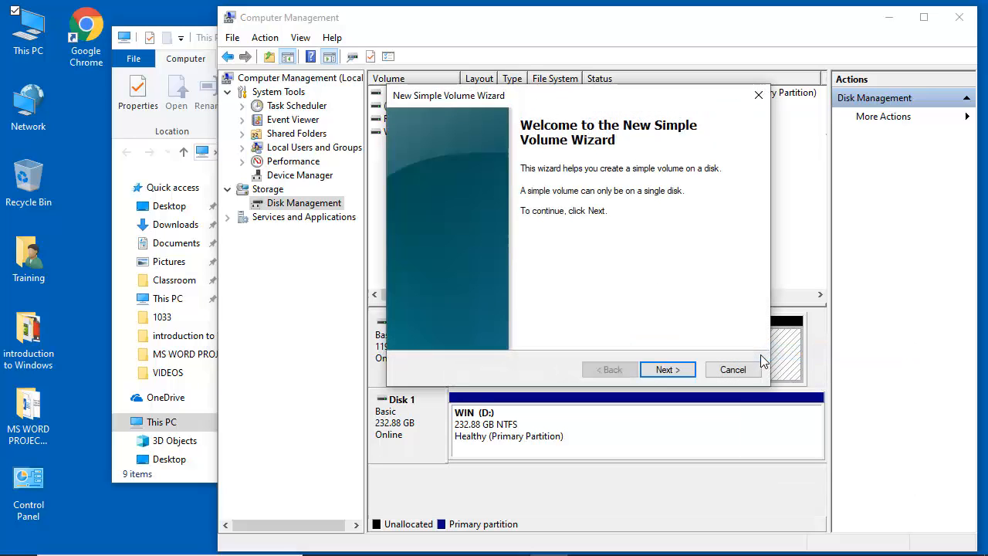
left_click(664, 370)
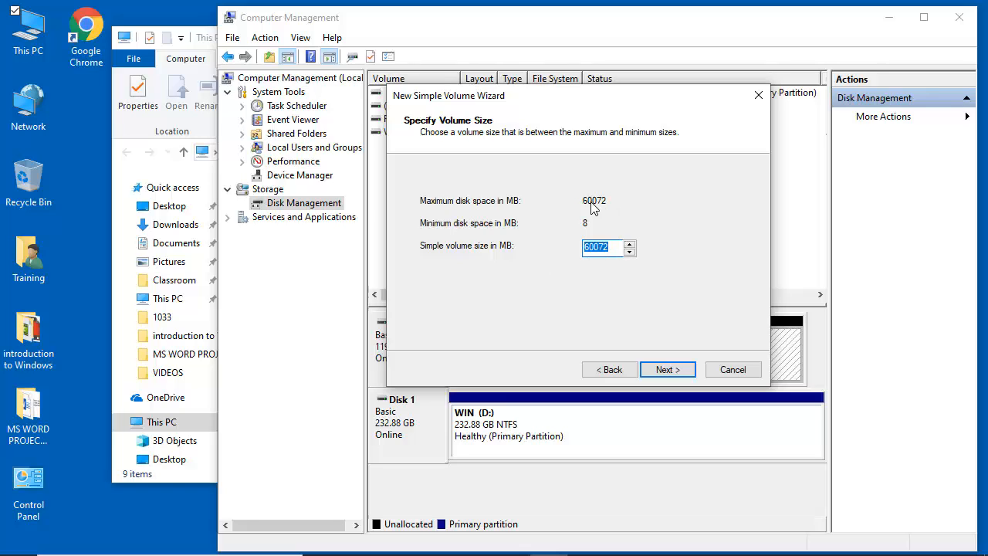
left_click(616, 247)
left_click(666, 371)
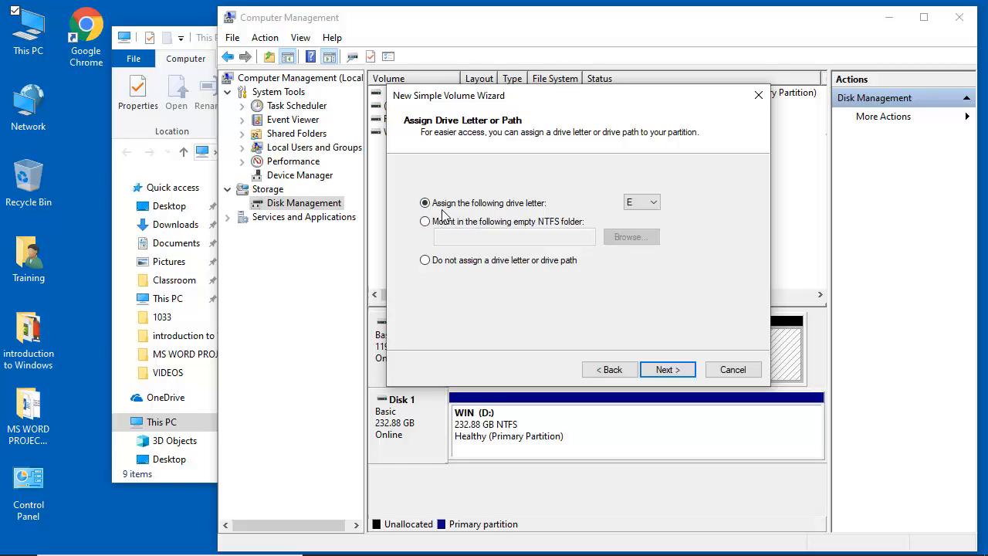
Step: Review the drive letter and path options, keeping drive letter E assigned to the new volume
left_click(653, 204)
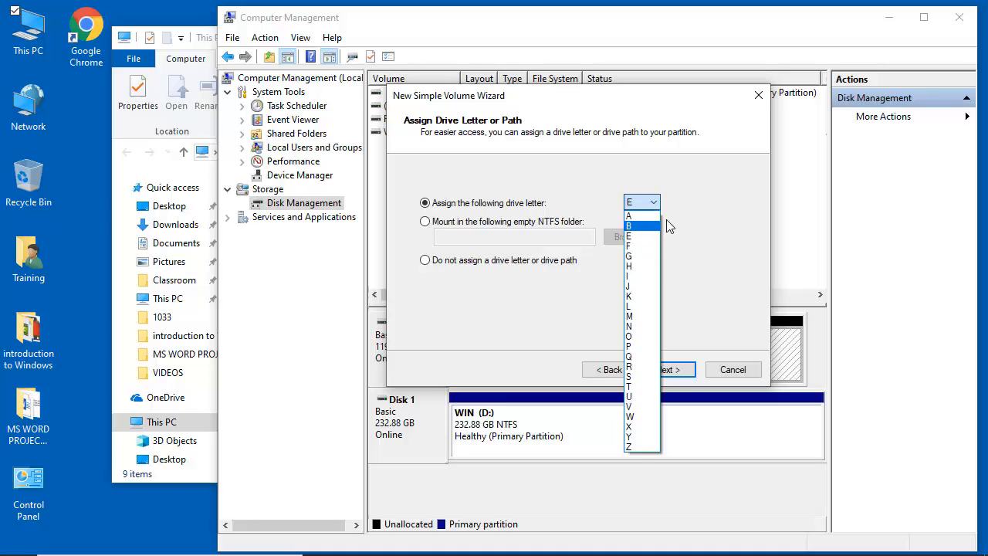
left_click(711, 223)
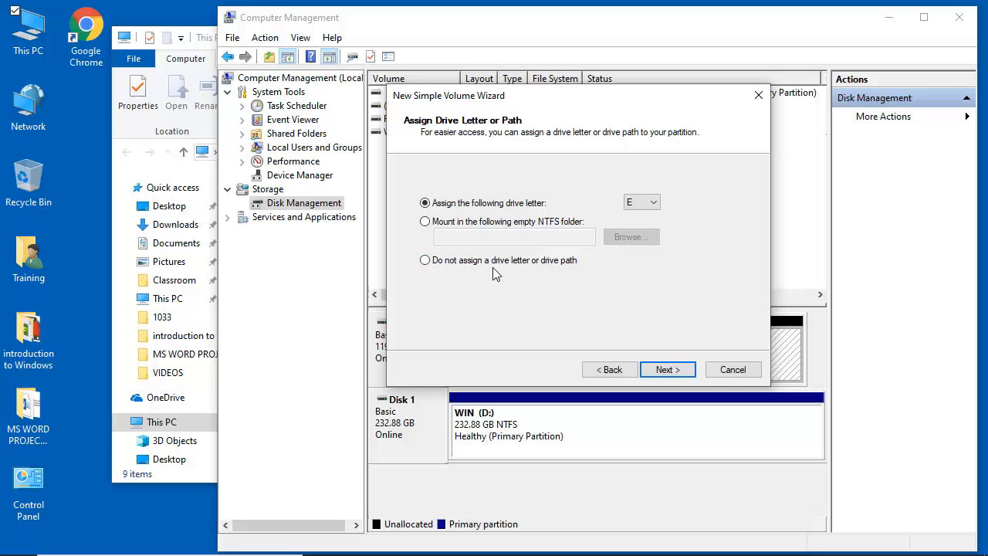
left_click(540, 262)
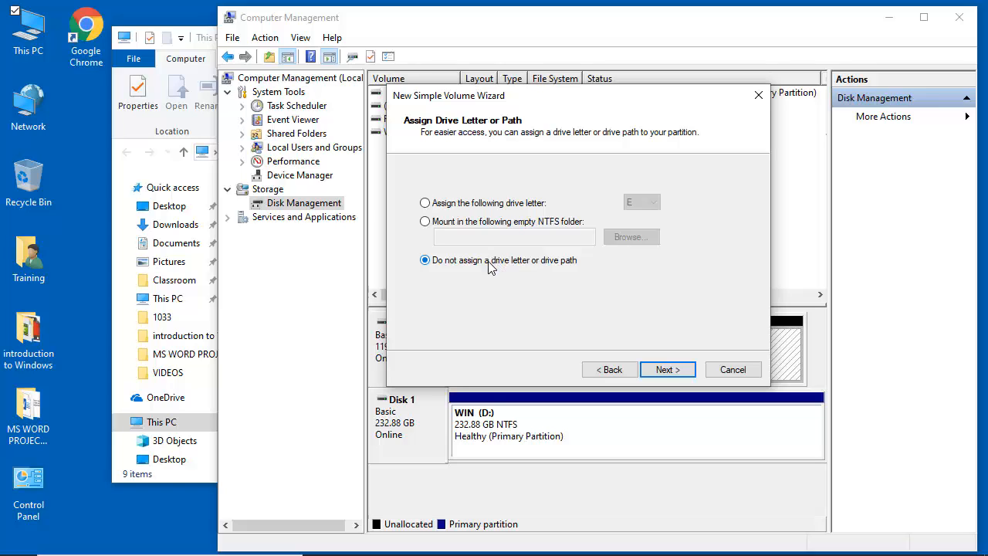
left_click(473, 204)
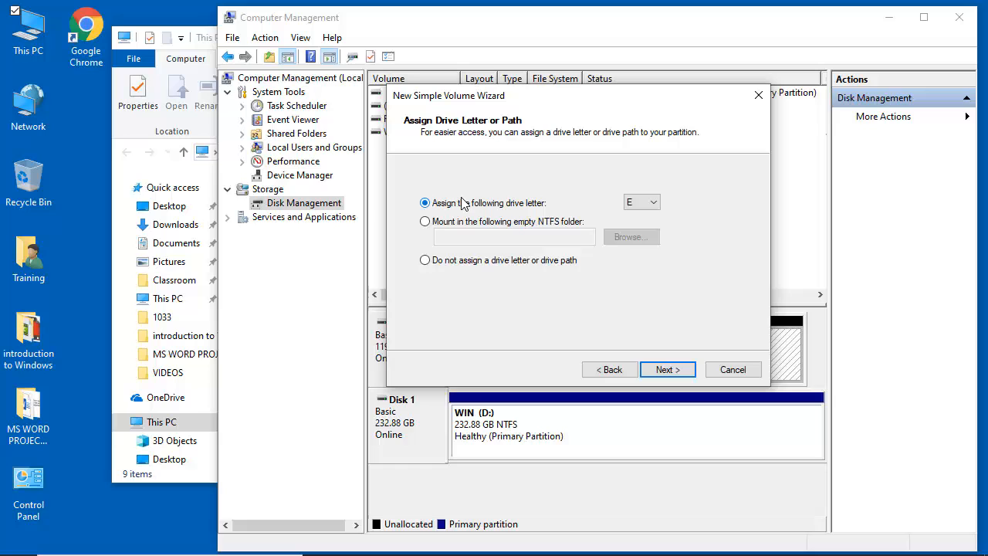
left_click(683, 374)
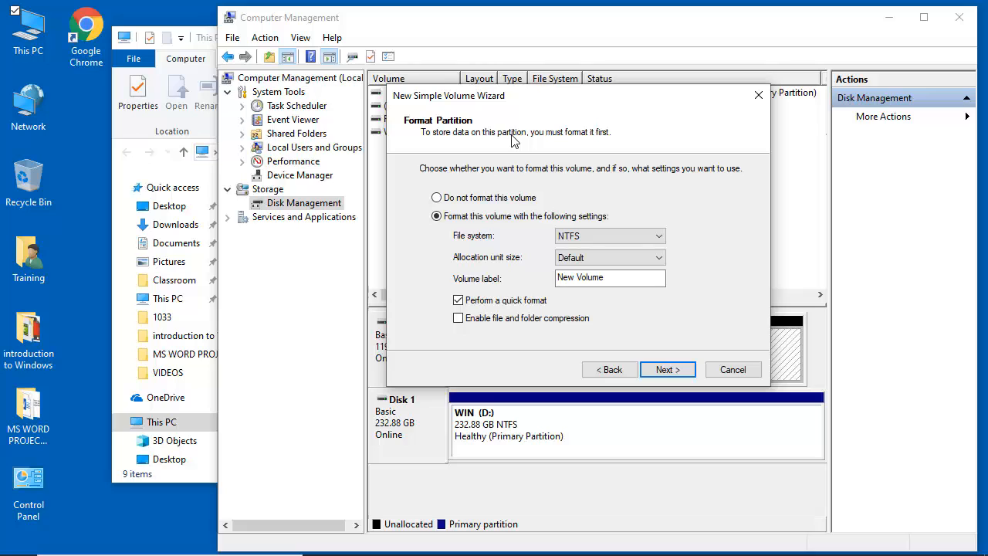
Step: Set the new volume to be formatted with the NTFS file system
left_click(482, 199)
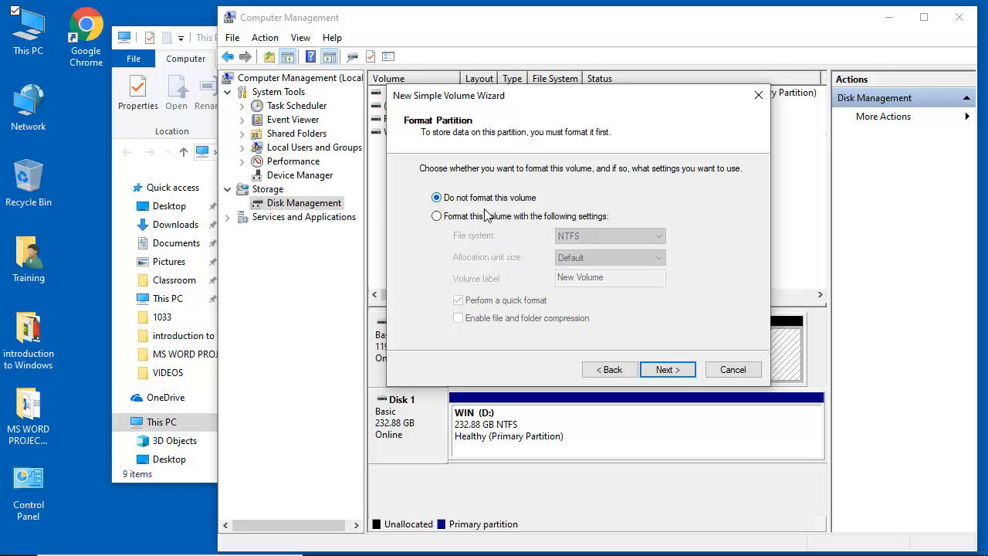
left_click(475, 221)
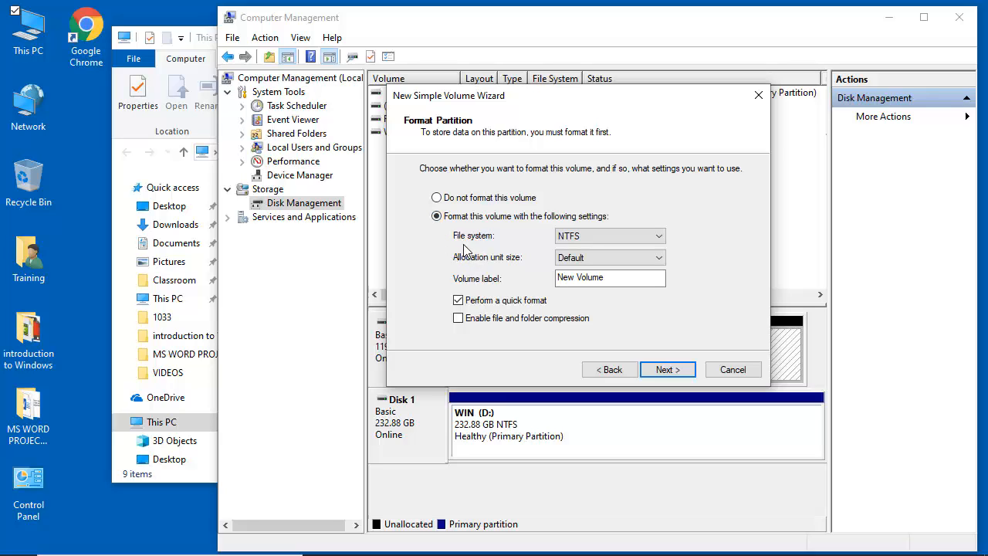
left_click(601, 235)
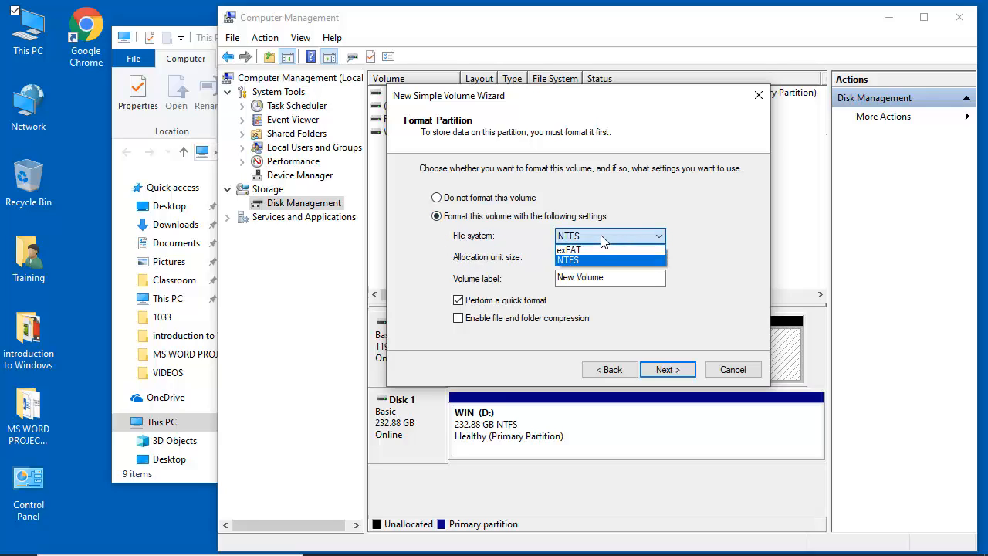
left_click(575, 260)
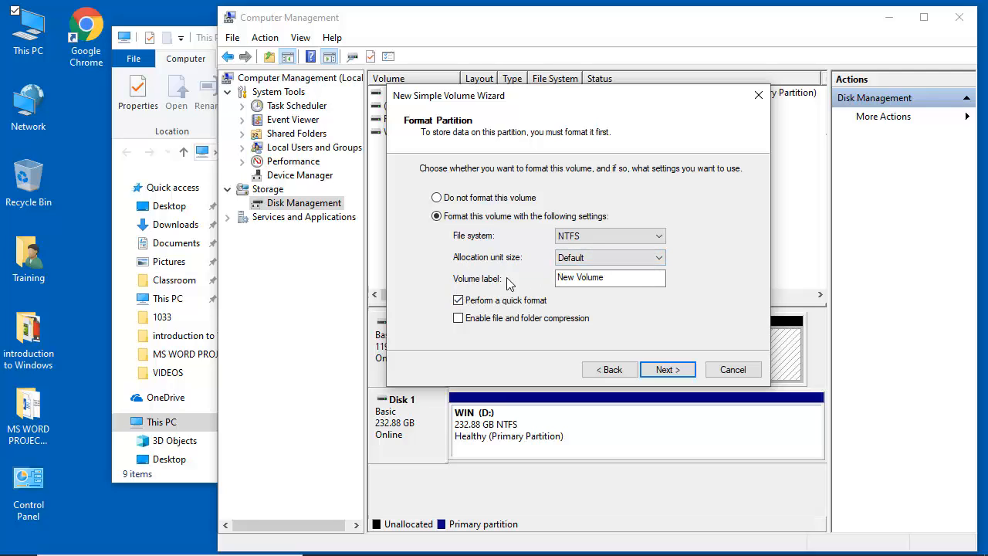
Step: Label the volume "My videos" and complete the wizard with quick format and default allocation unit size
left_click_drag(641, 273, 459, 271)
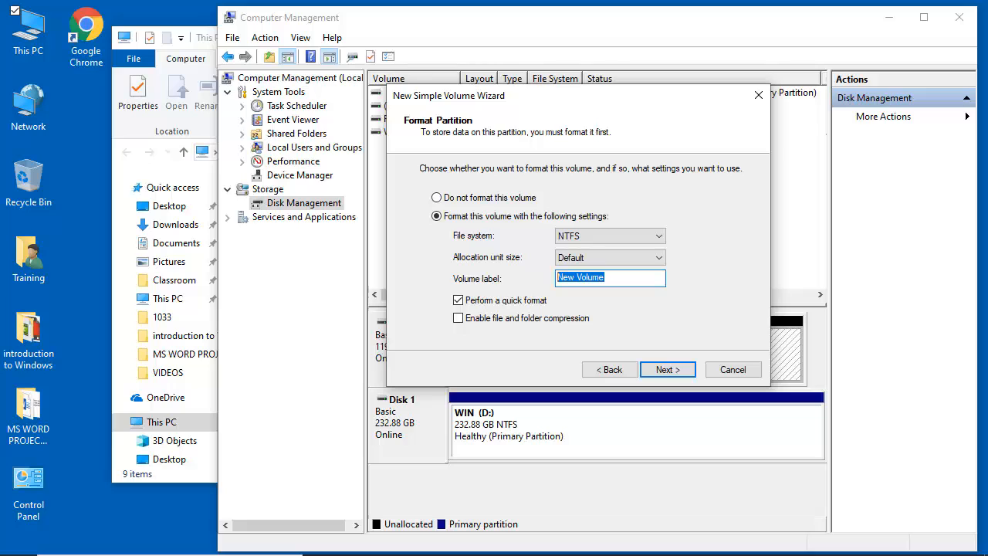
type("My videos")
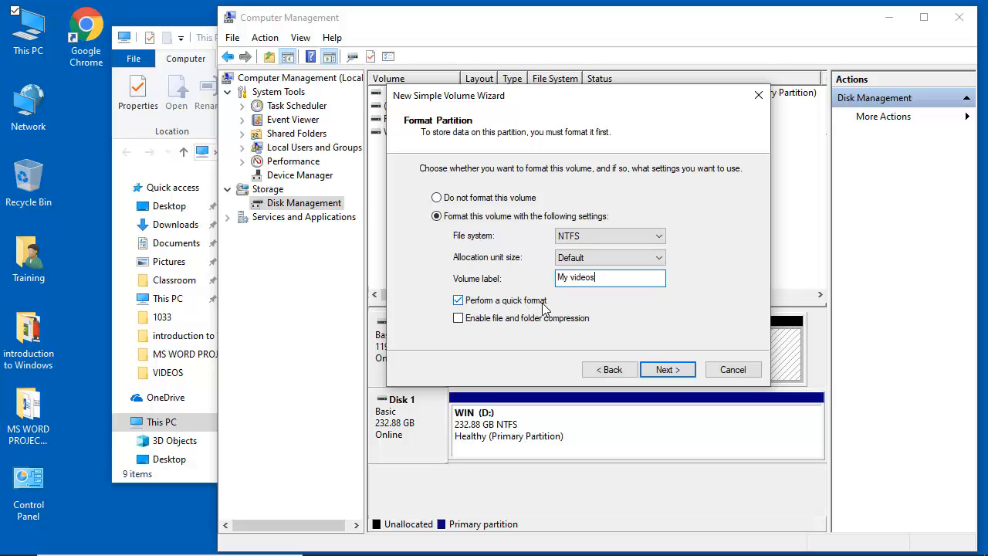
left_click(665, 372)
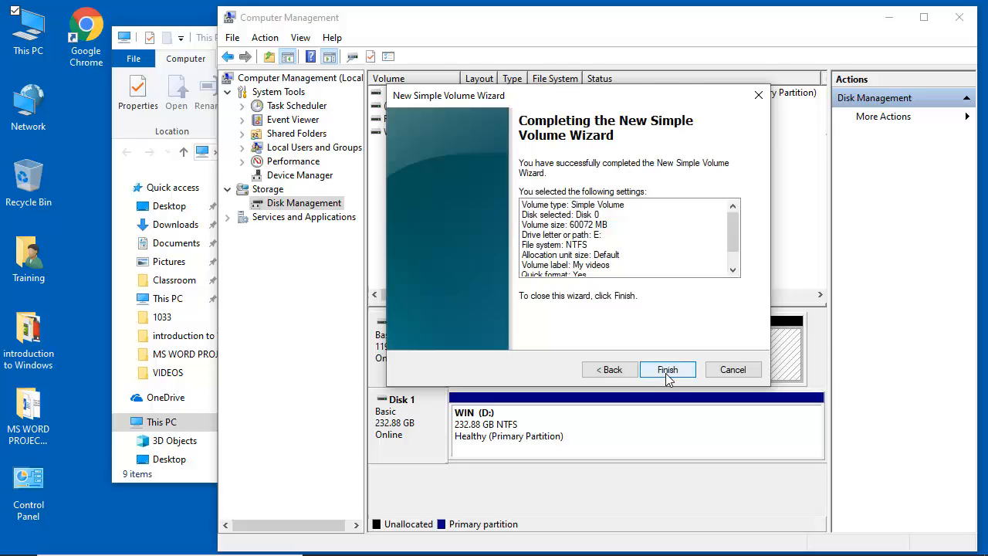
left_click(665, 373)
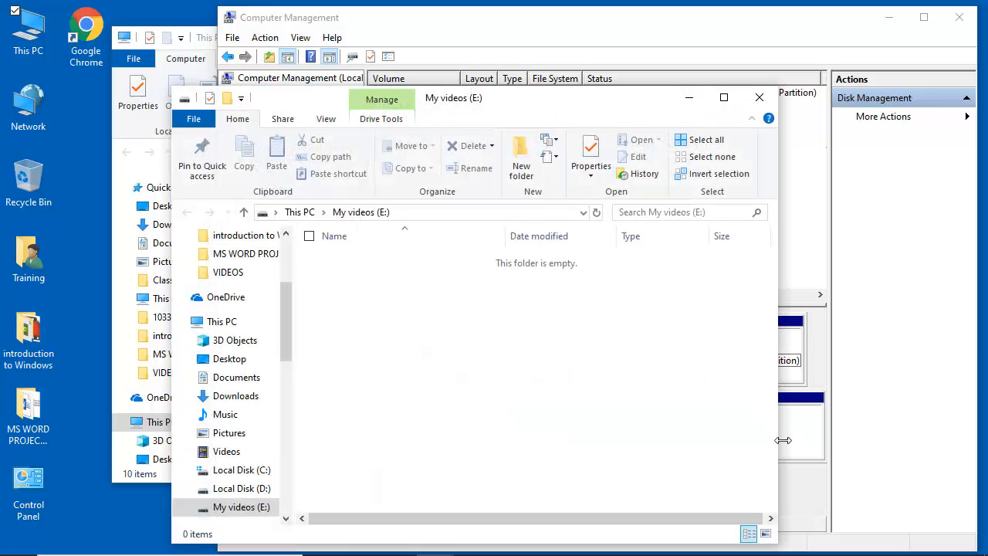
Step: Return from the opened My videos (E:) folder to This PC, refresh it, and compare the new drive with local disk C:
left_click_drag(477, 105, 499, 90)
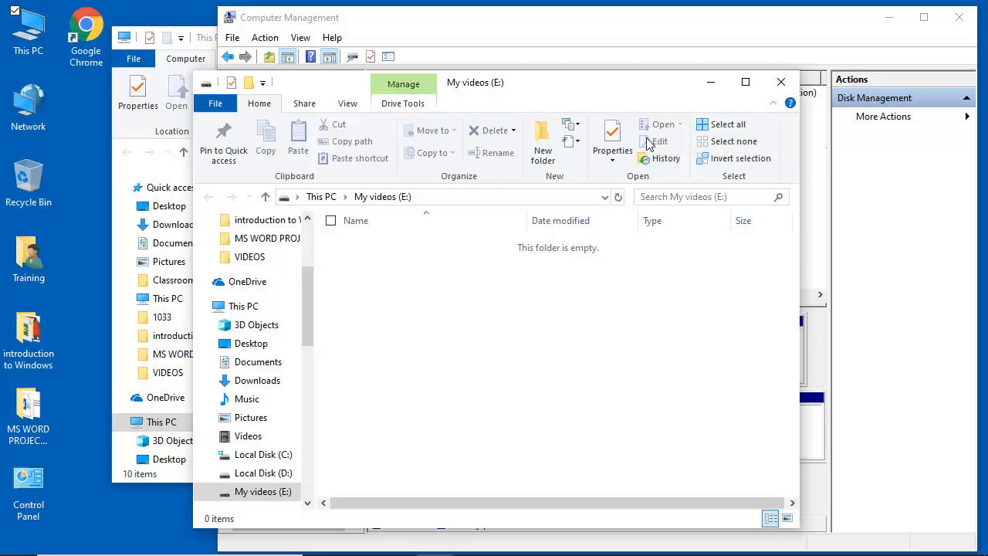
left_click(272, 312)
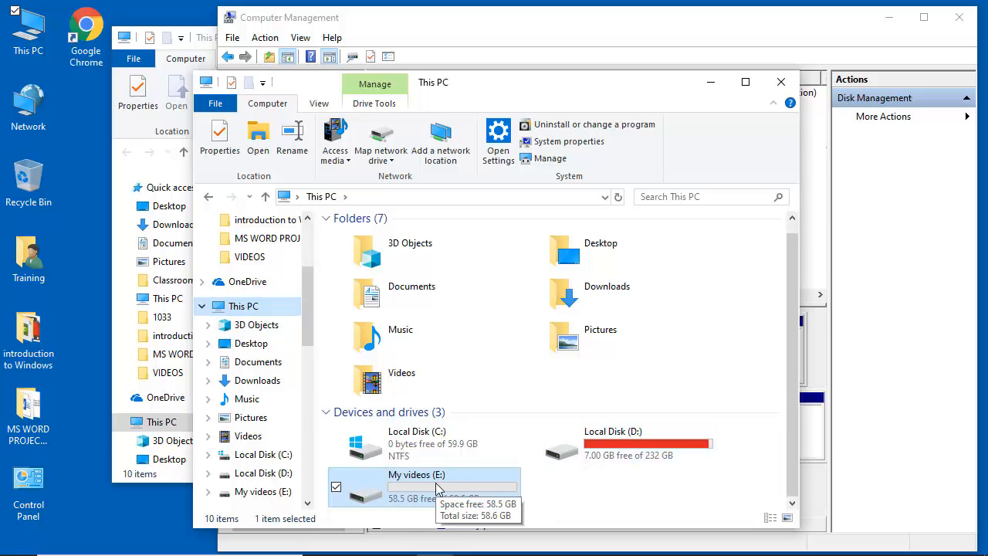
right_click(396, 491)
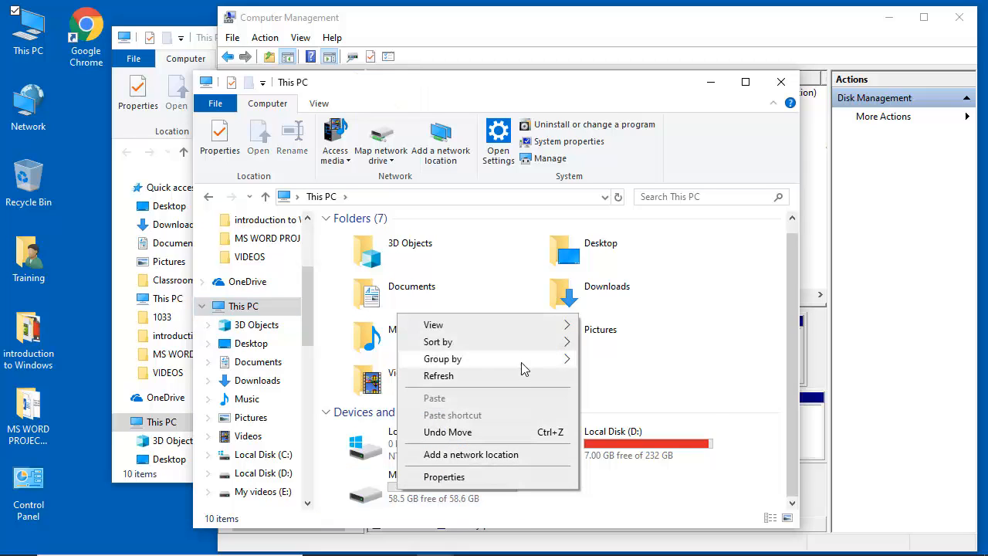
left_click(523, 378)
left_click(452, 465)
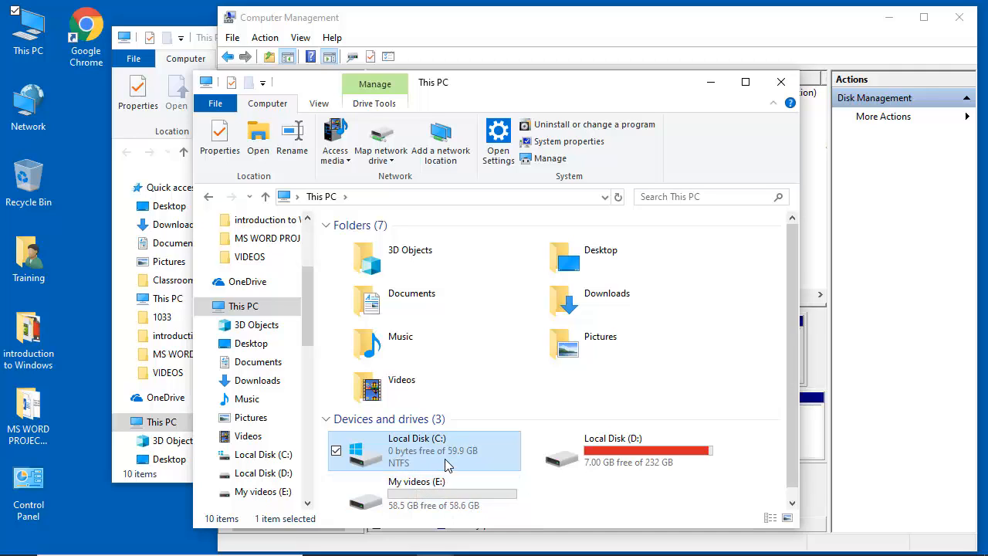
left_click(578, 502)
scroll(506, 447, "down", 1)
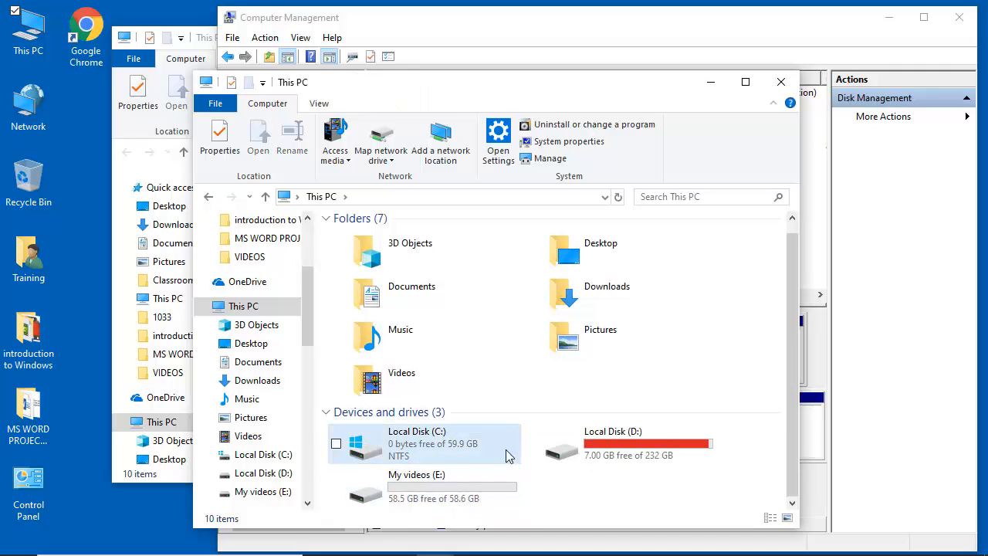
left_click(444, 490)
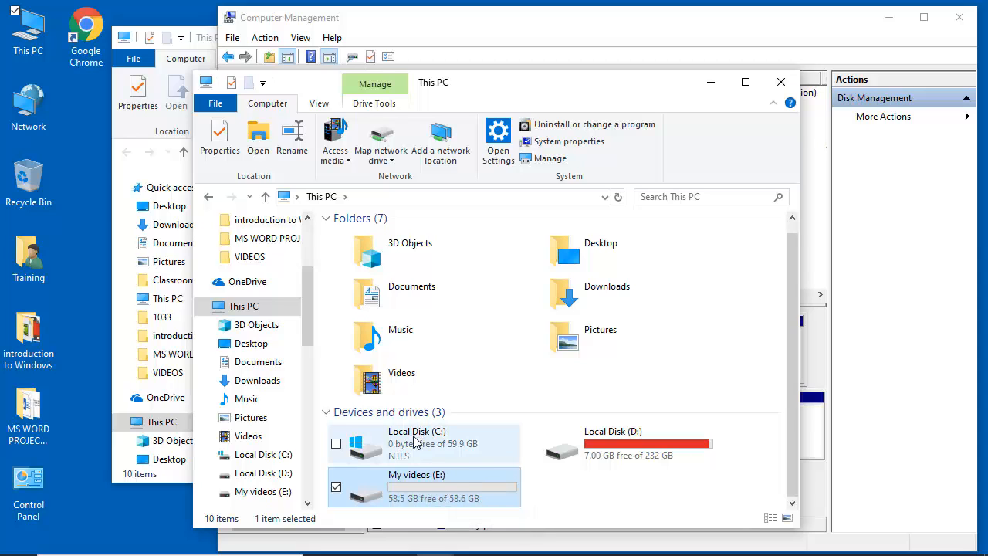
Step: Delete the My videos (E:) volume from Disk 0 in Disk Management, accepting the loss of its data
left_click(823, 425)
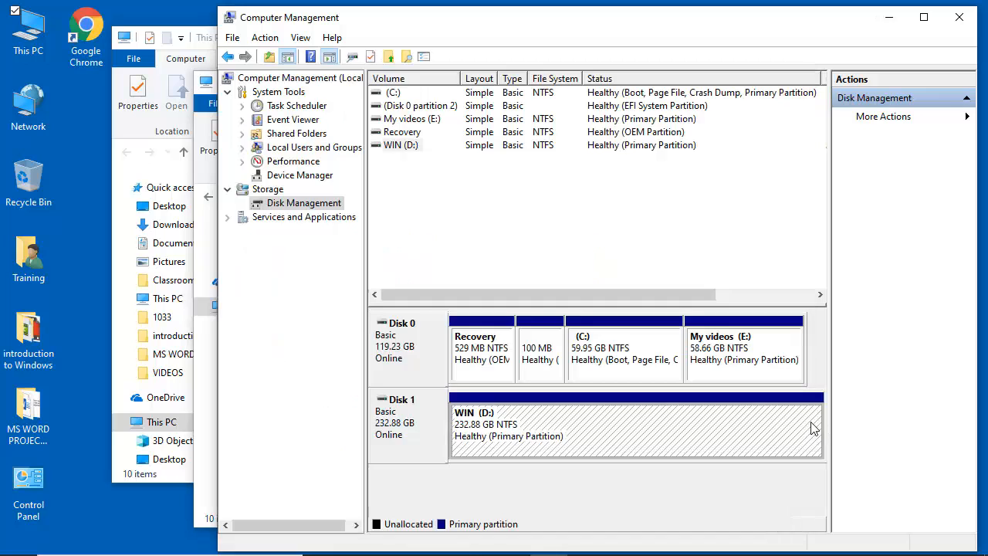
left_click(757, 368)
right_click(720, 353)
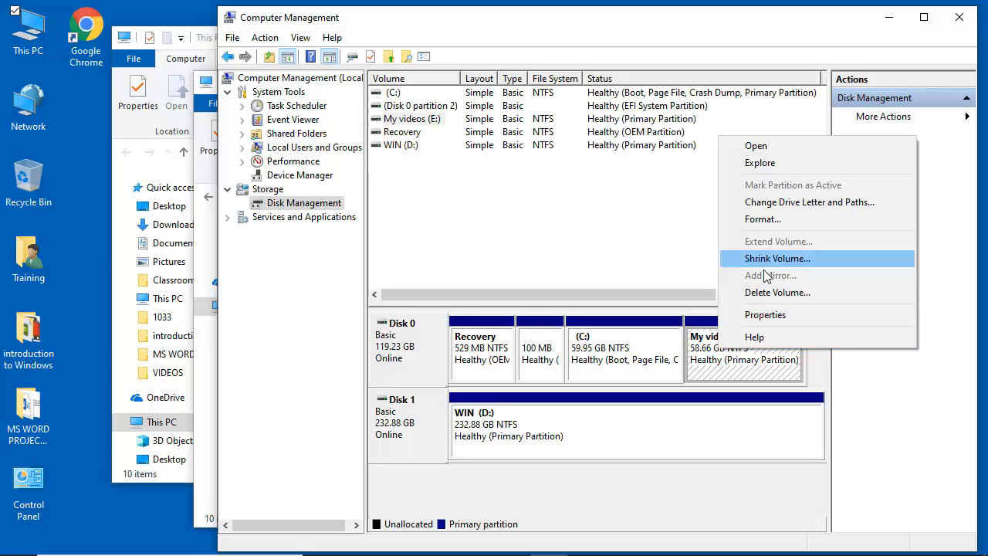
left_click(776, 292)
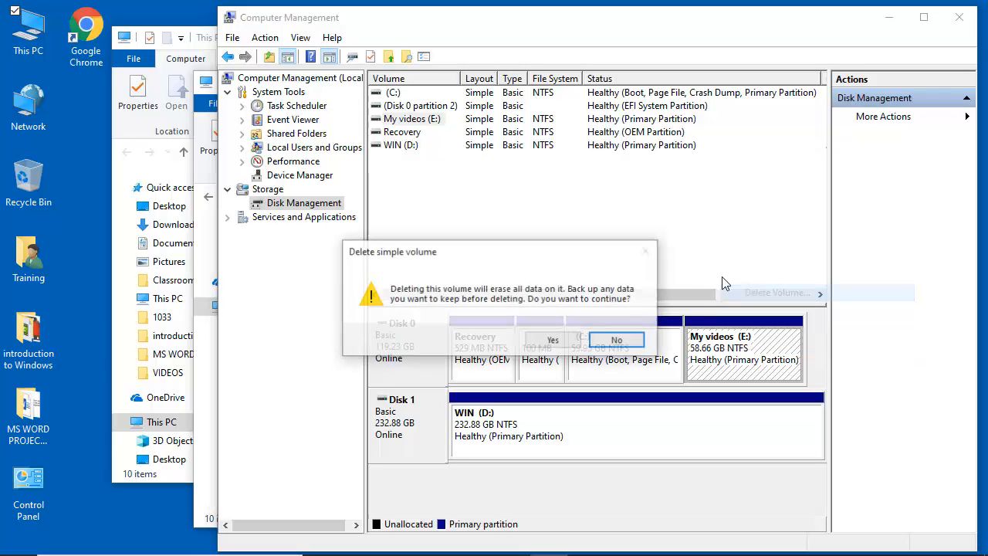
left_click(550, 339)
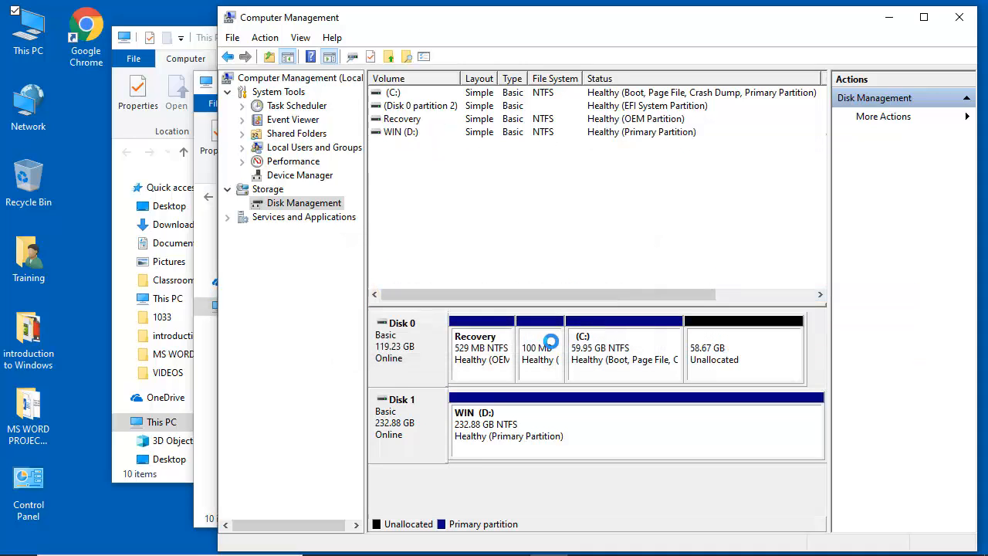
Step: Extend the C: volume on Disk 0 with the full 60072 MB of unallocated space, using the Extend Volume Wizard
left_click(614, 361)
right_click(610, 360)
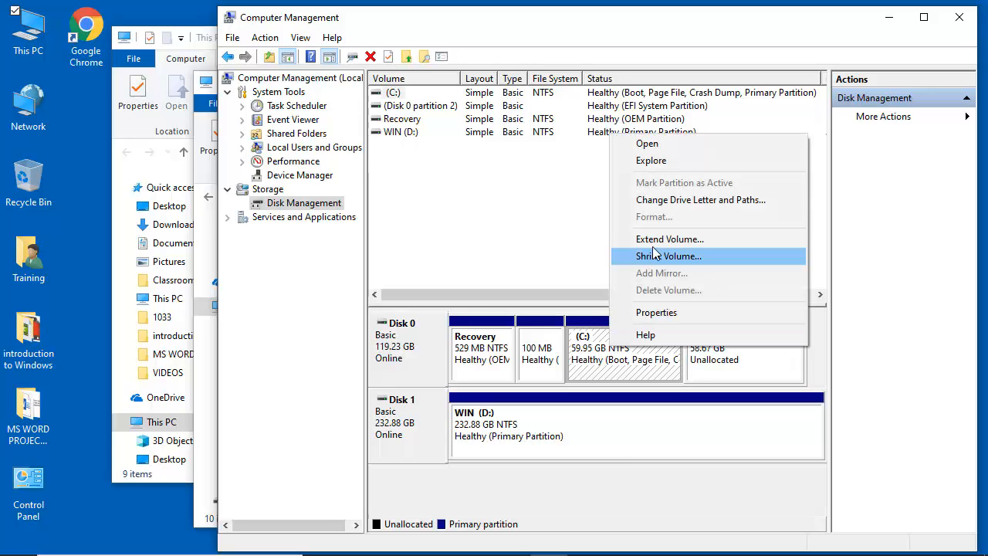
left_click(710, 241)
left_click(673, 382)
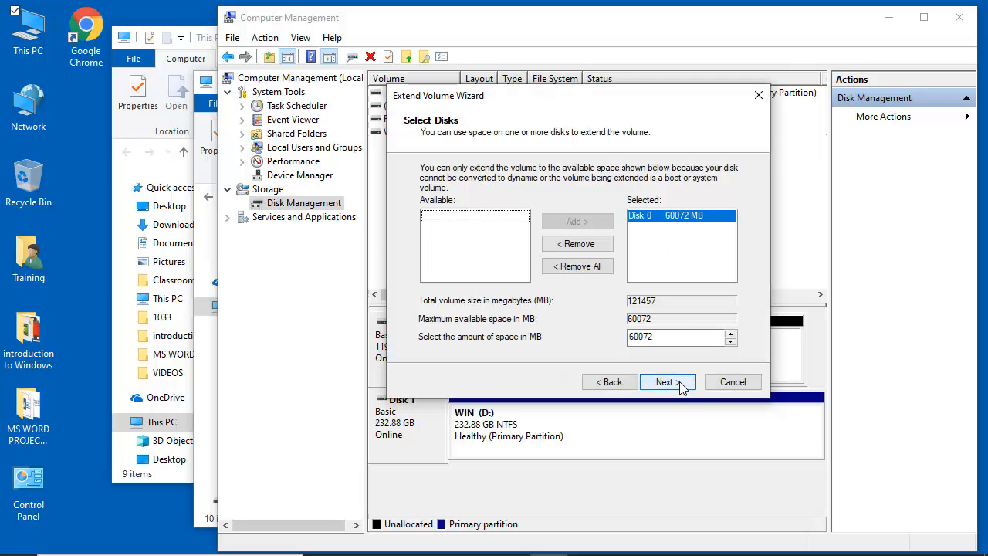
left_click(666, 381)
left_click(665, 381)
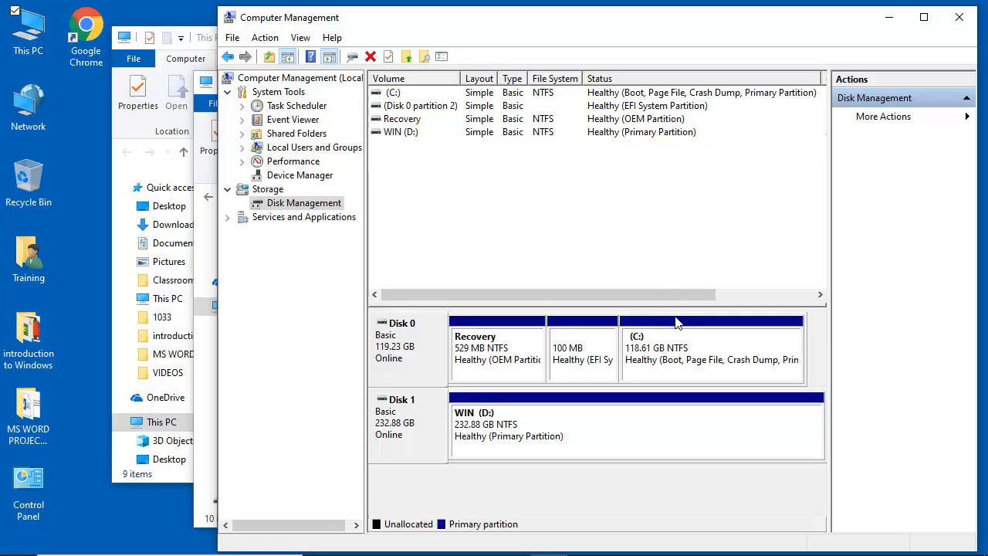
left_click(685, 324)
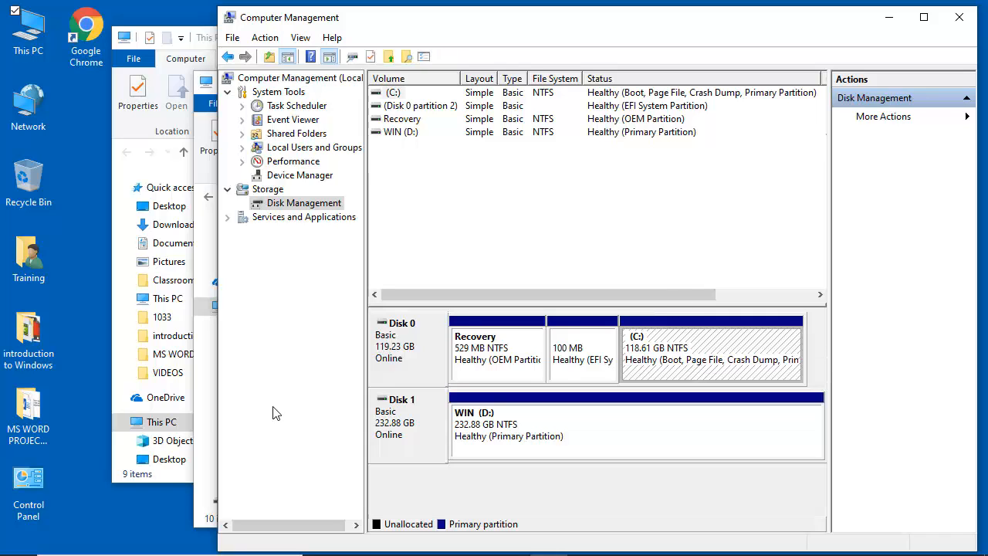
Step: Refresh This PC in File Explorer, check the size and free space of local disk C:, and return to Computer Management
left_click(212, 108)
right_click(473, 496)
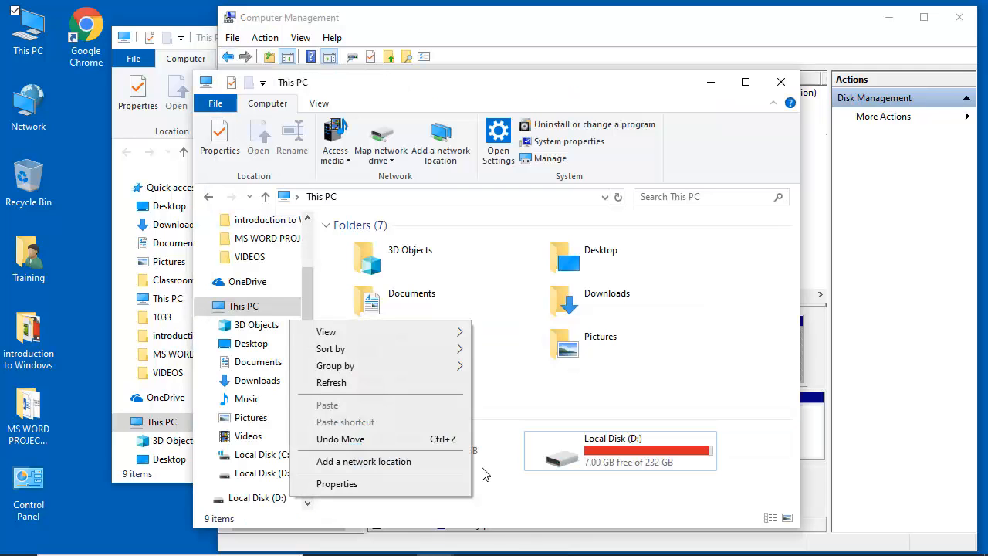
left_click(399, 382)
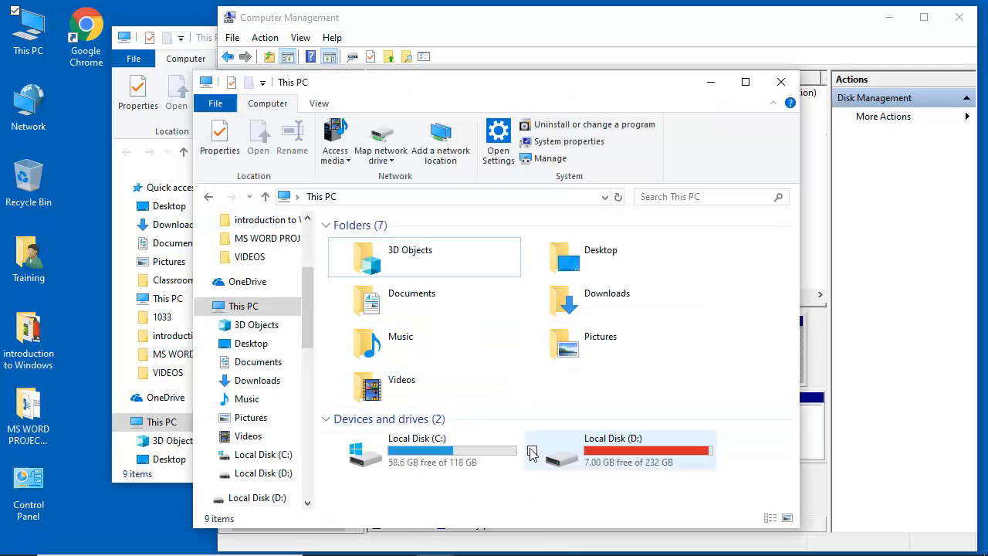
left_click(454, 463)
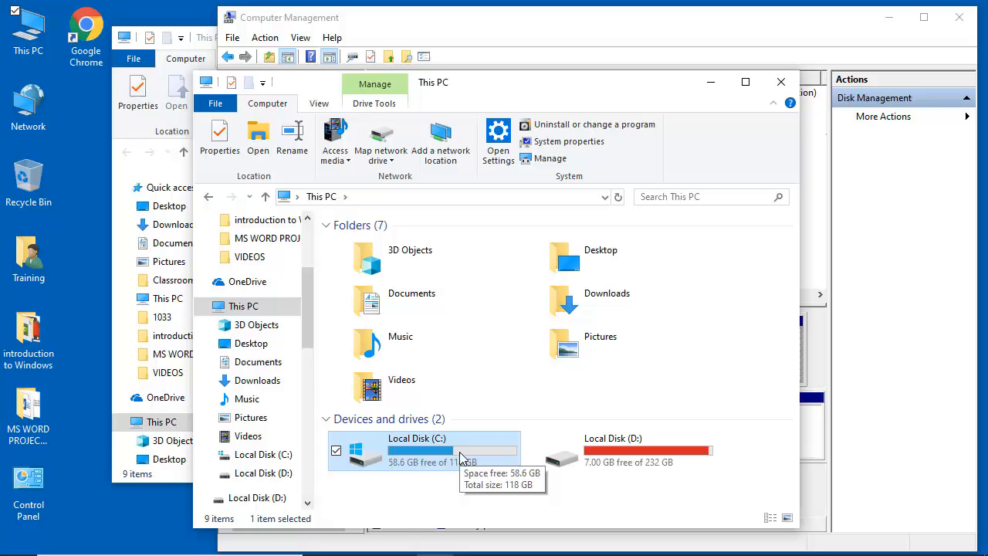
left_click(834, 235)
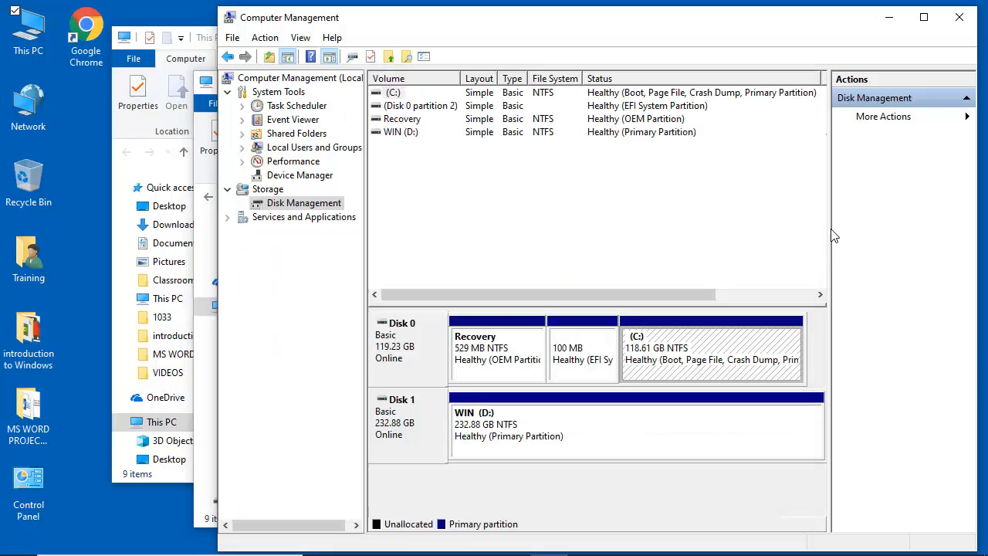